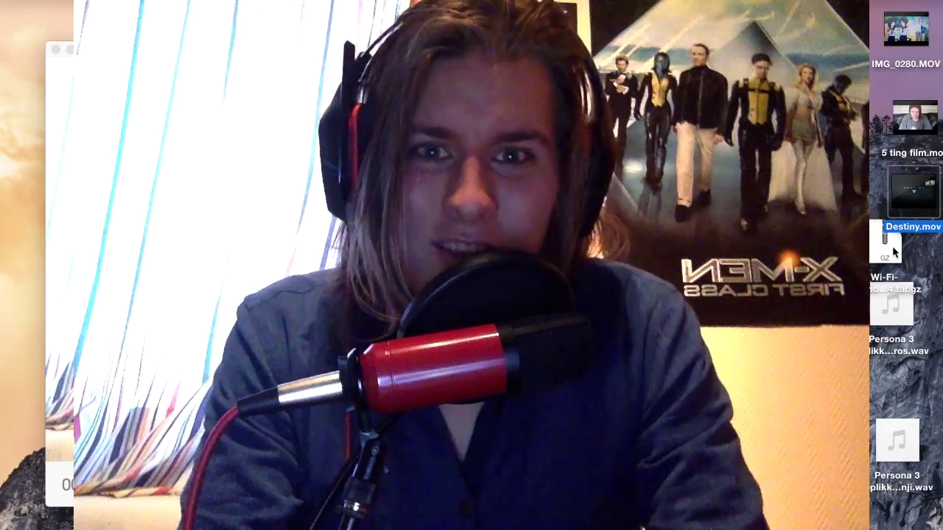
Switch from Photoshop to Google Chrome to start a new browser tab.
left_click(909, 429)
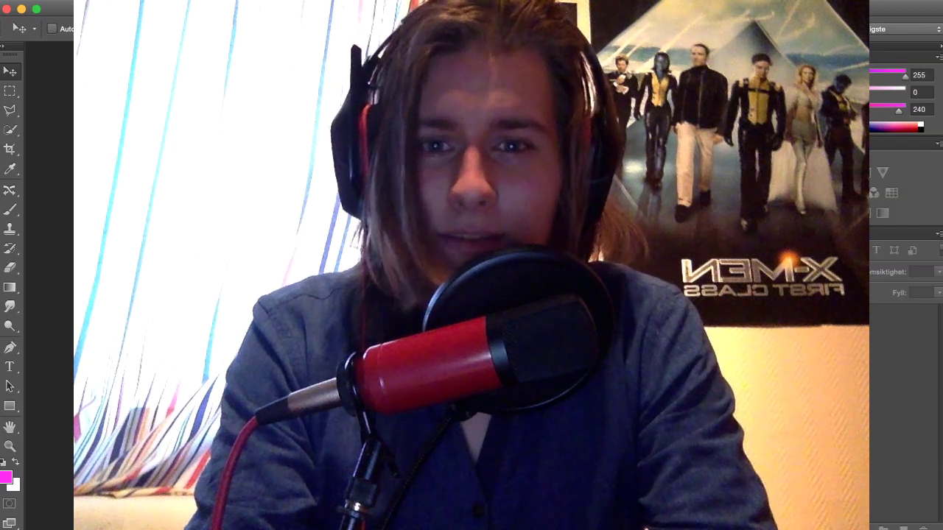
key("super+Tab")
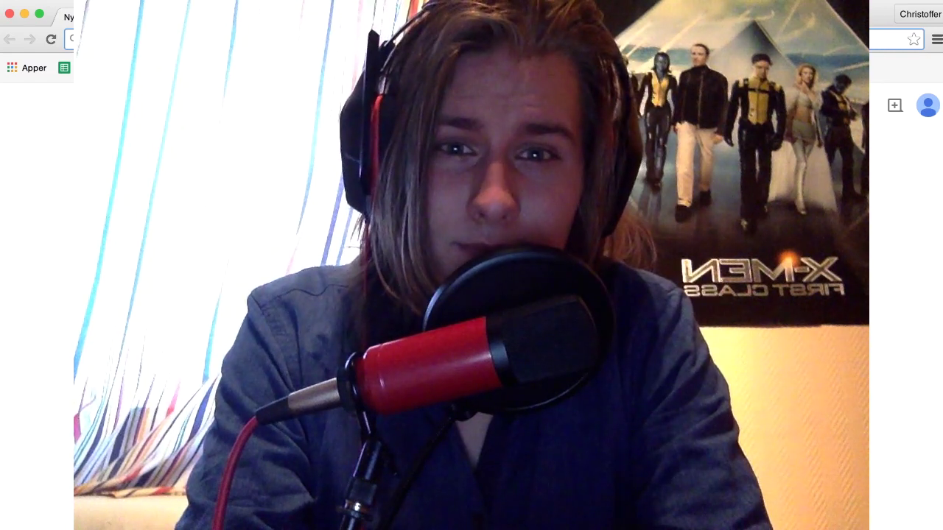
Image-search 'Justin r', open the full-size shirtless stage photo and copy it.
type("Jus")
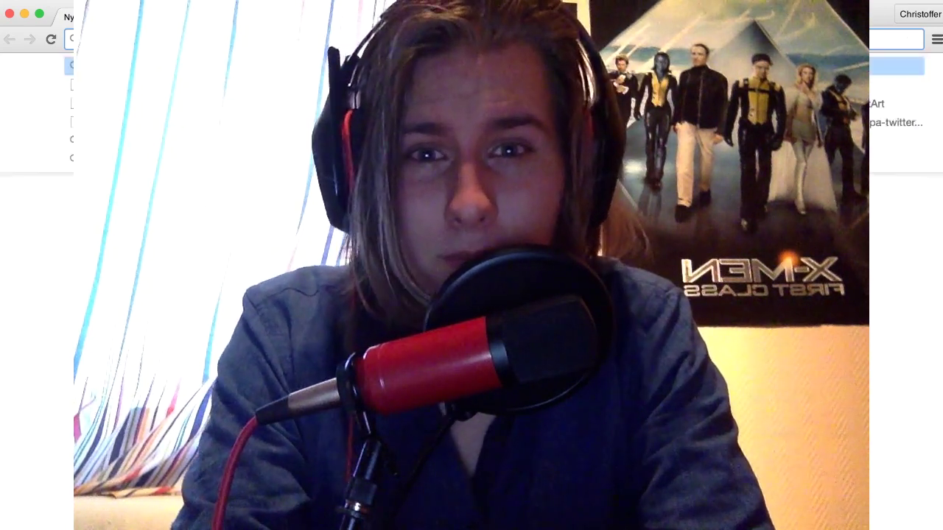
type("tin bi")
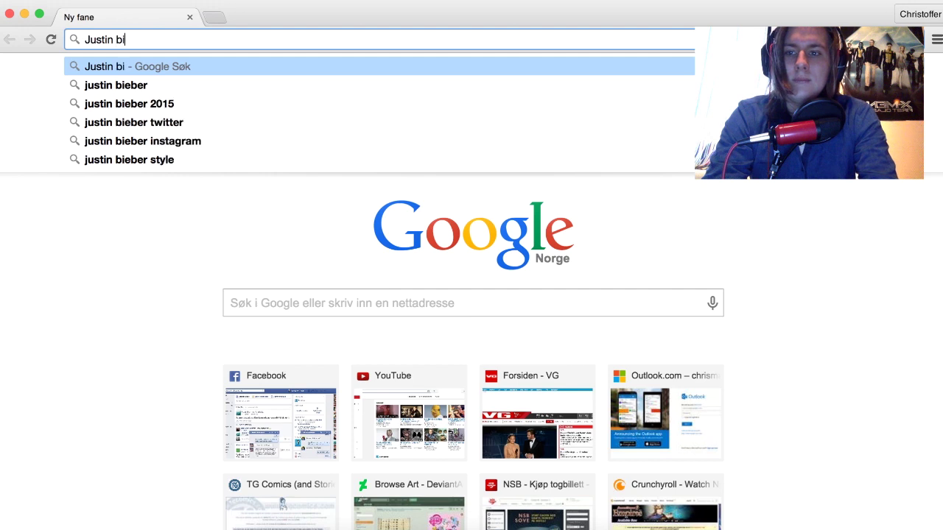
type("r")
key("Return")
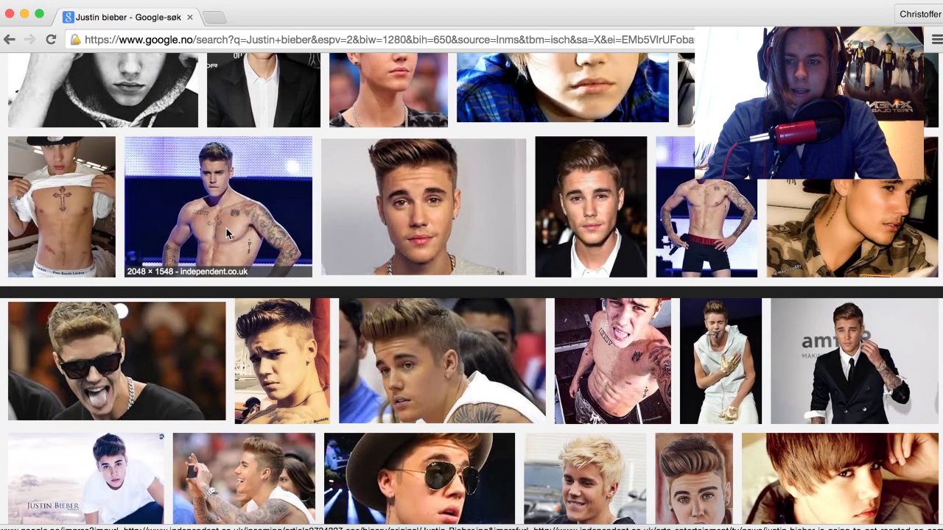
left_click(226, 232)
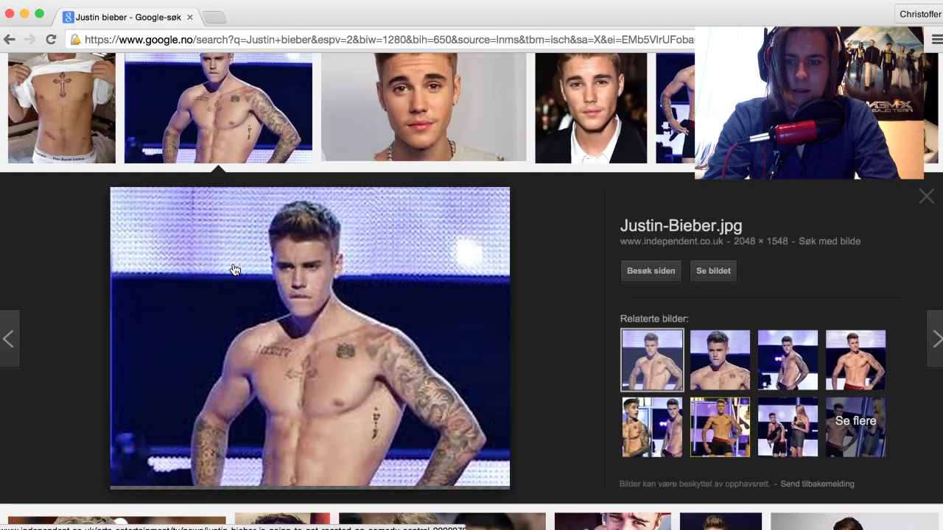
left_click(712, 272)
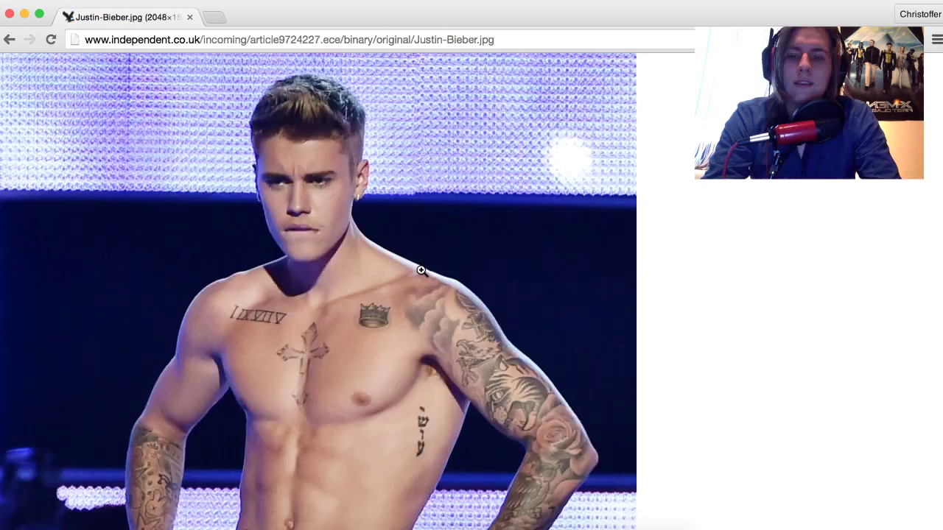
left_click(366, 329)
right_click(364, 327)
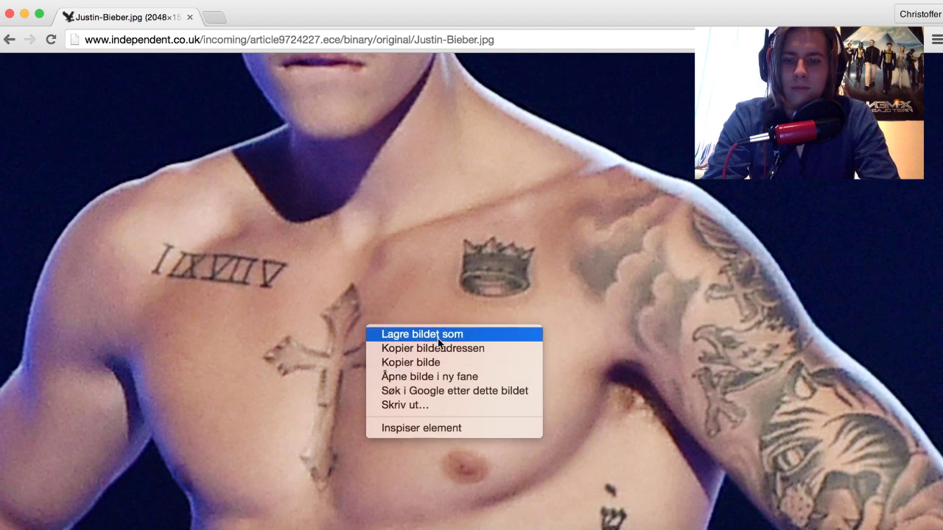
left_click(427, 362)
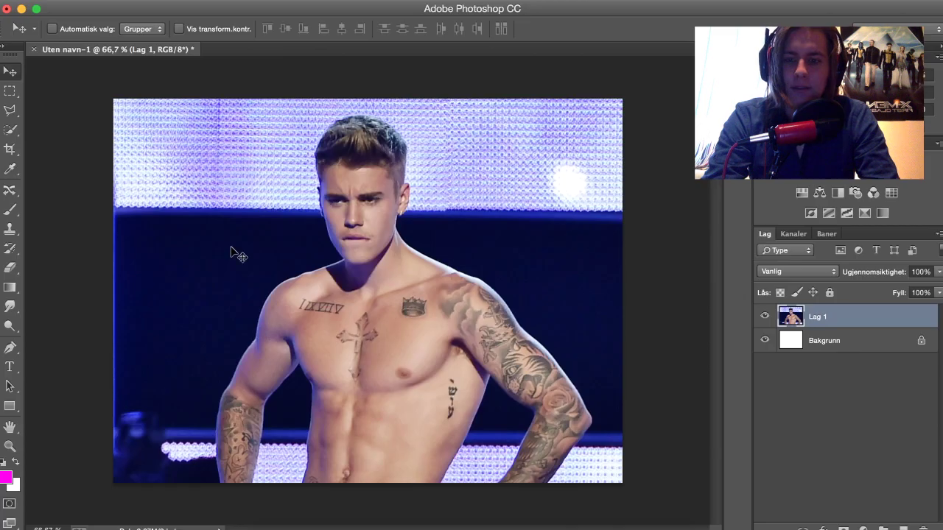
Paste the beaver photo into the Photoshop document as a new layer.
scroll(264, 250, "up", 2)
scroll(264, 250, "up", 2)
scroll(264, 250, "up", 1)
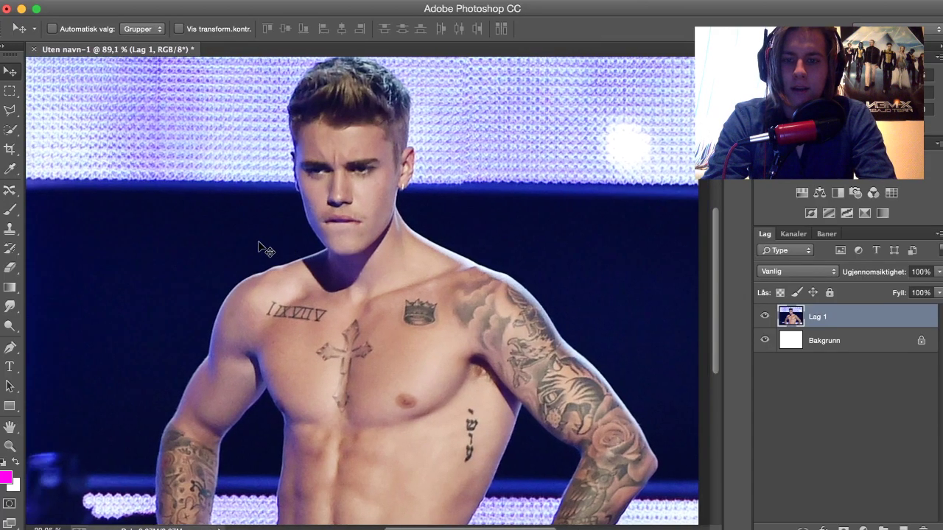
scroll(263, 250, "right", 2)
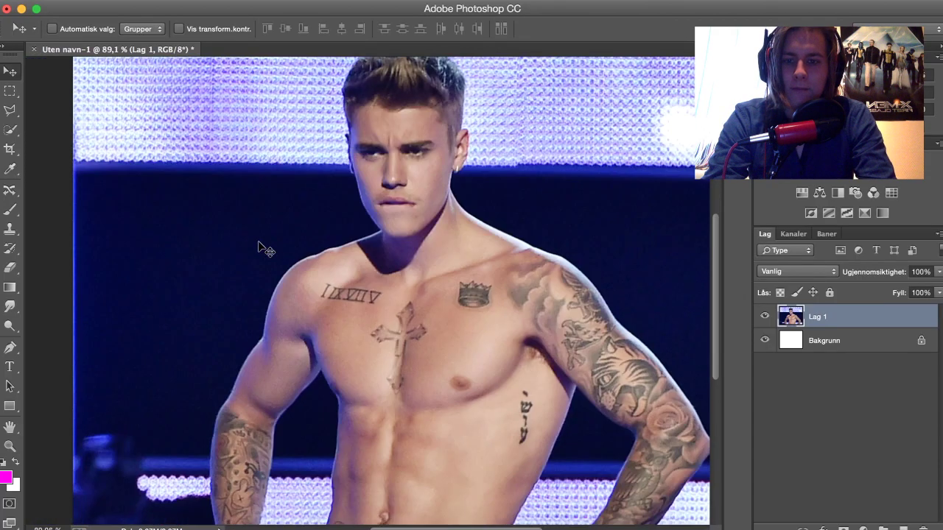
scroll(264, 250, "up", 2)
scroll(263, 250, "right", 2)
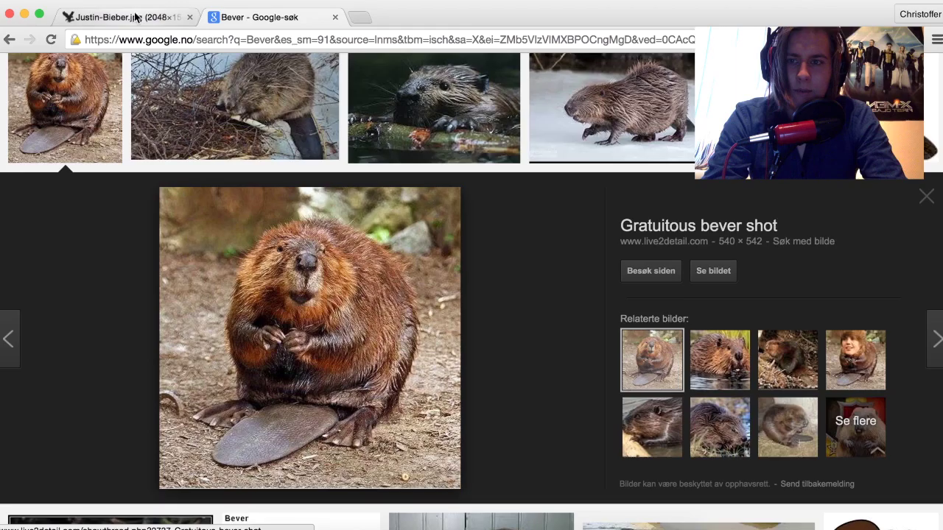
left_click(447, 525)
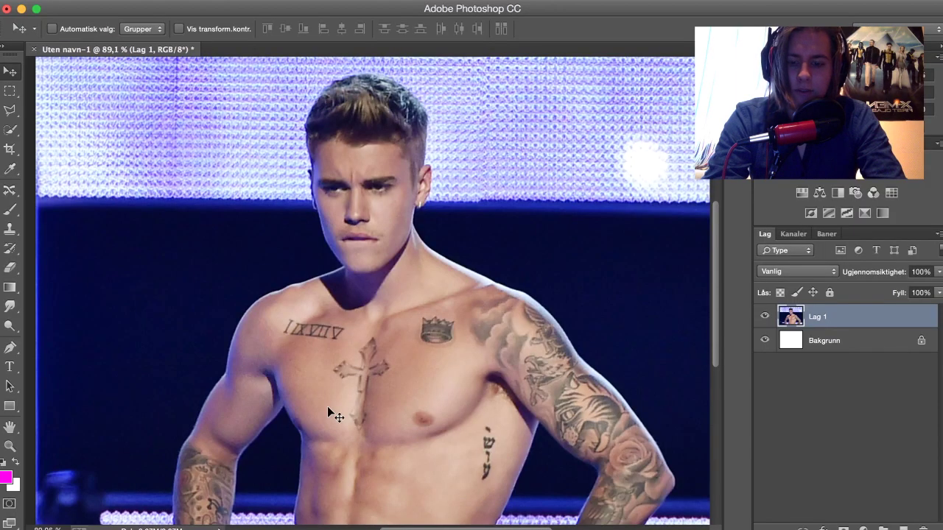
key("ctrl+v")
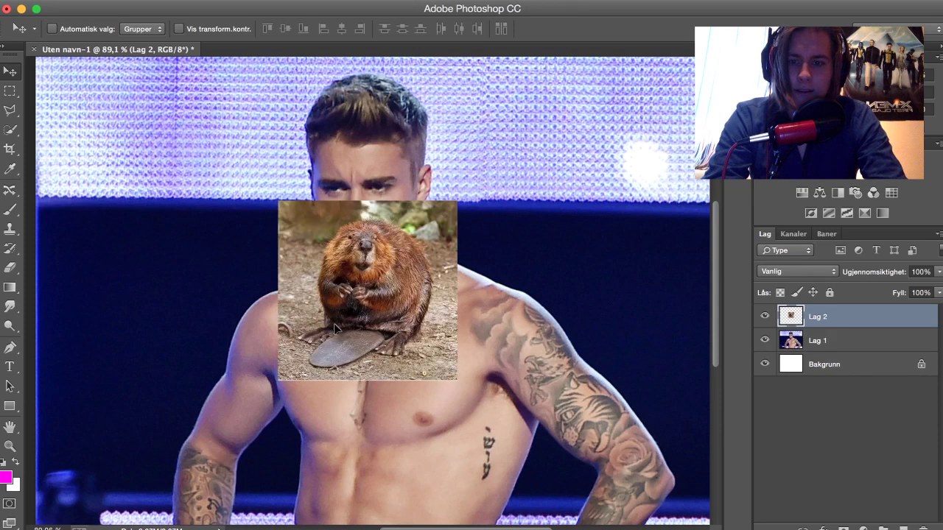
Position the beaver photo at the upper left, beside the man's head.
left_click_drag(334, 323, 128, 242)
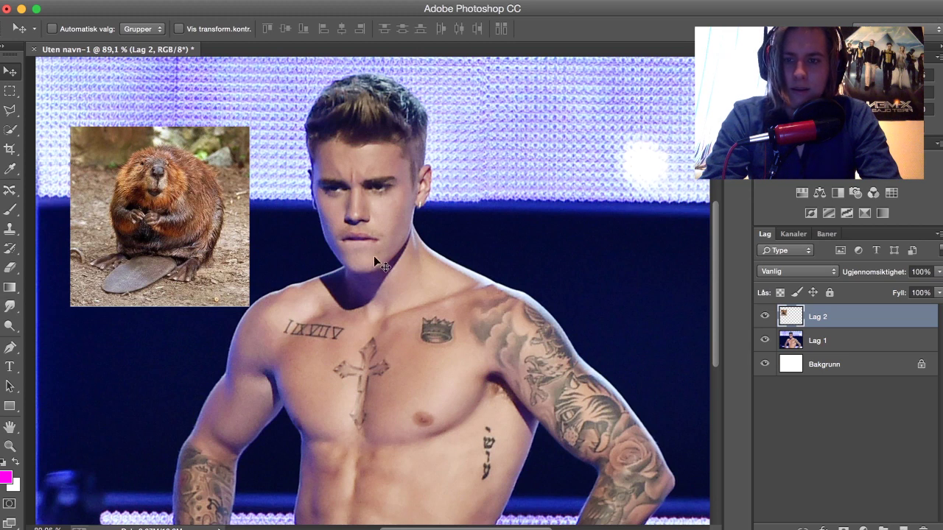
left_click_drag(170, 241, 207, 261)
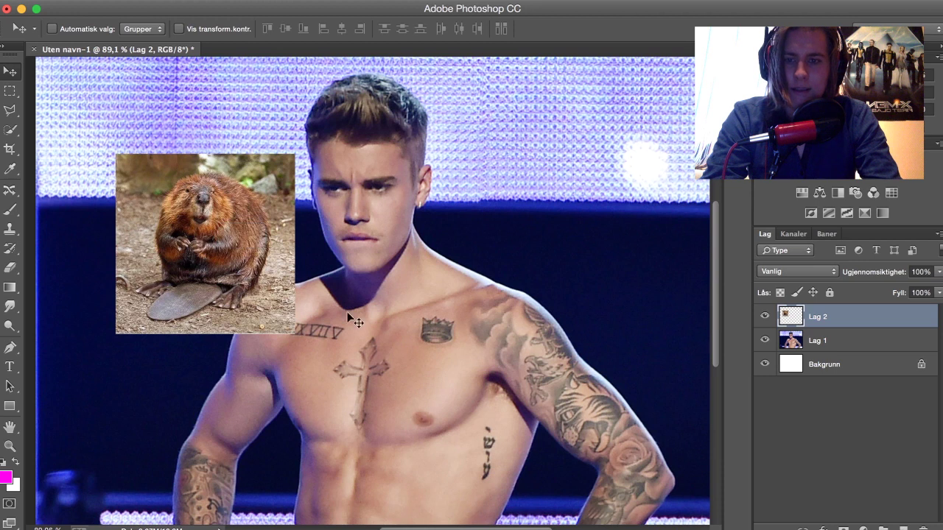
scroll(353, 318, "up", 2)
scroll(354, 318, "up", 3)
left_click(273, 0)
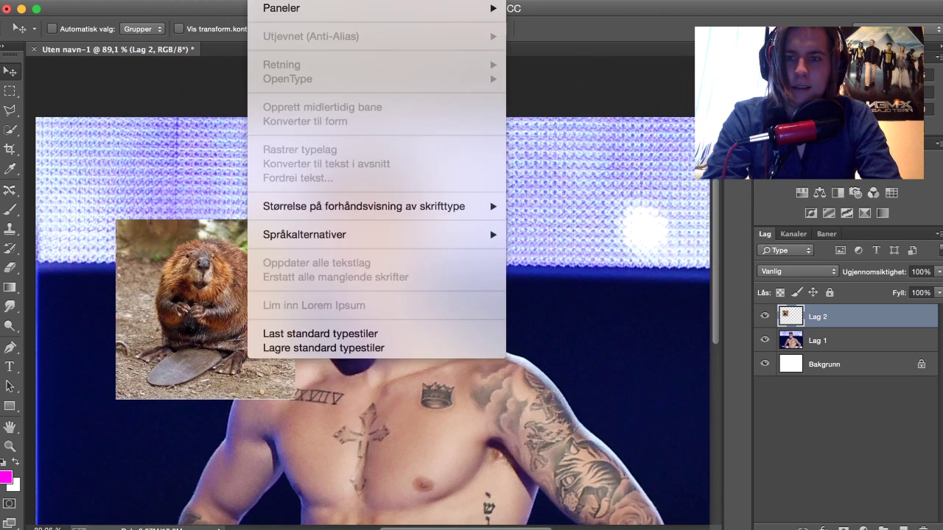
Liquify the stage photo layer, zooming on the head and bloating the nose at 140.
key("alt+bracketleft")
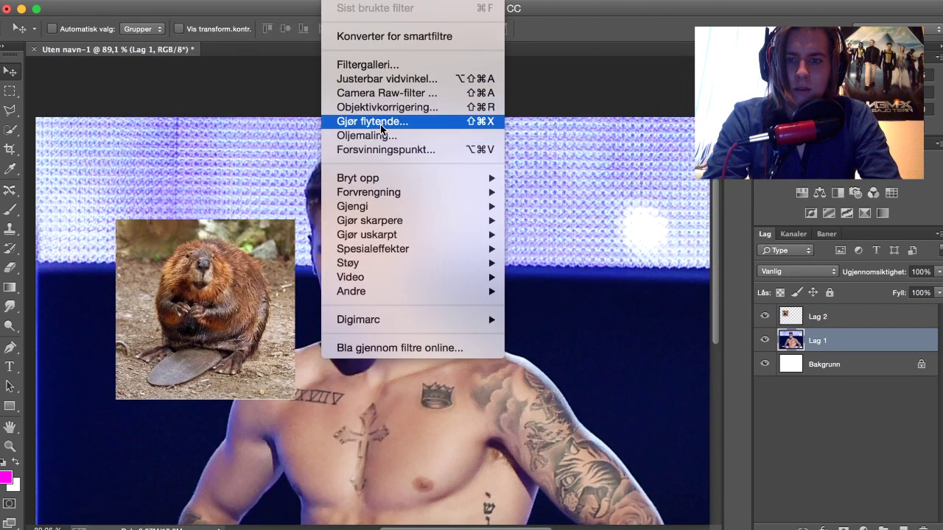
left_click(381, 126)
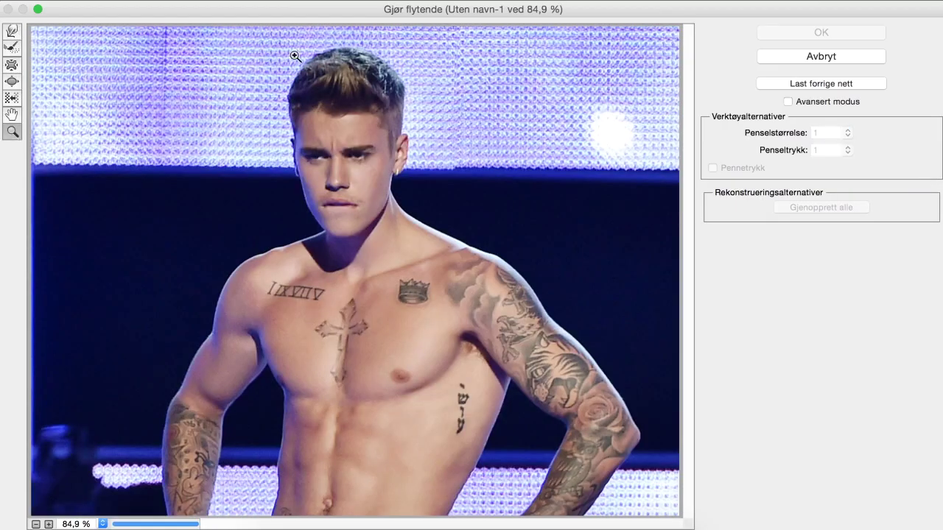
left_click_drag(295, 56, 463, 351)
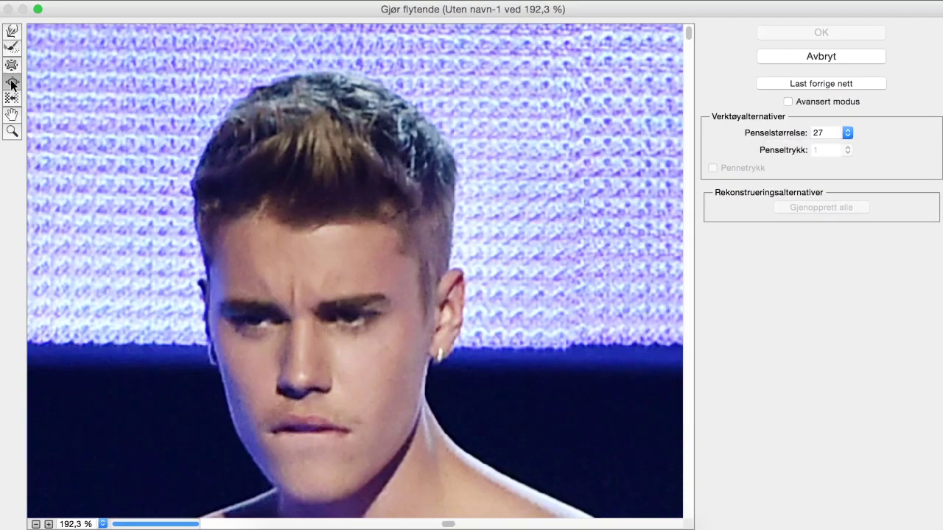
type("140")
mouse_move(295, 361)
left_mouse_down()
mouse_move(288, 398)
mouse_move(297, 389)
left_mouse_up()
key("w")
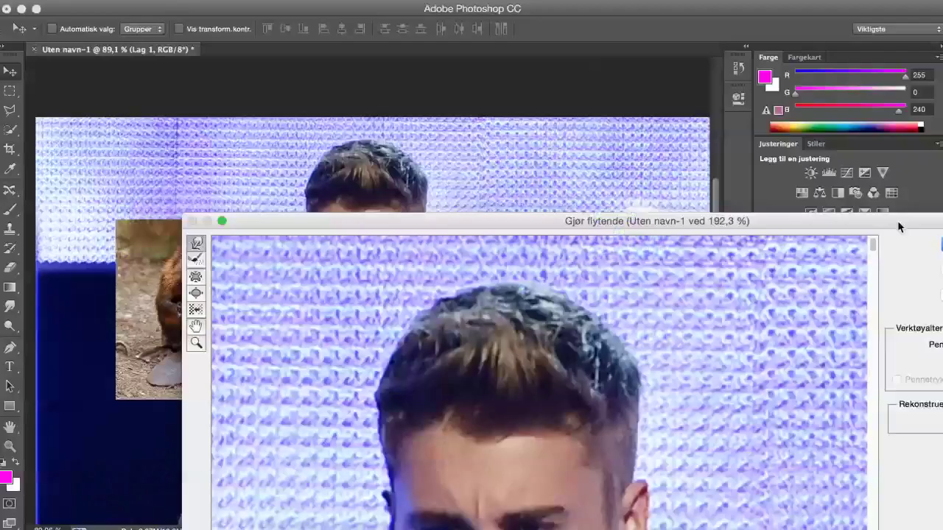
Apply the liquify edit, view at 100% and move the hamster-teeth layer onto the mouth.
key("Return")
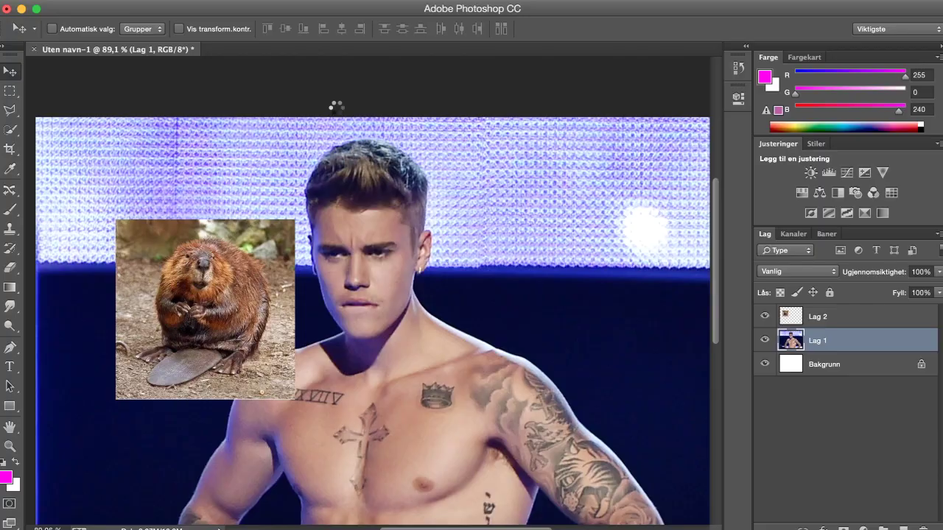
key("super+1")
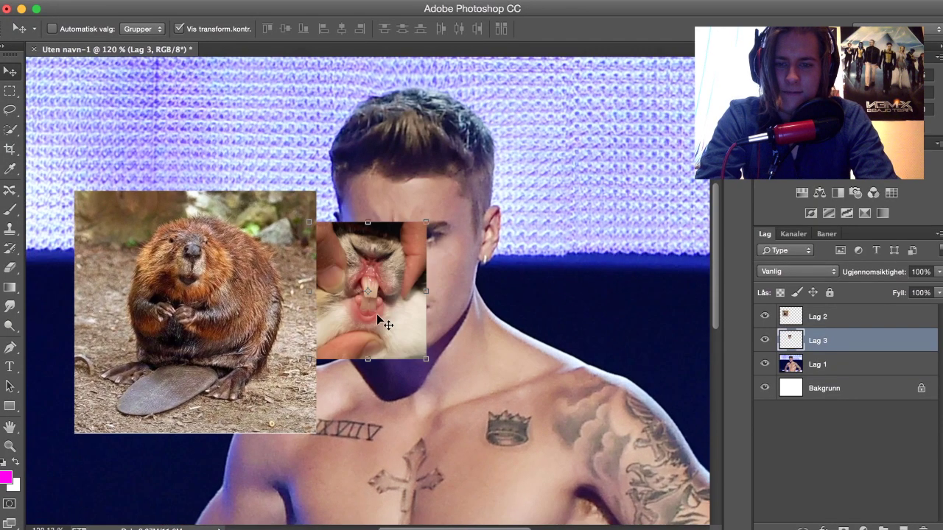
mouse_move(377, 315)
left_mouse_down()
mouse_move(432, 343)
mouse_move(413, 342)
left_mouse_up()
scroll(413, 342, "up", 1)
scroll(413, 342, "up", 2)
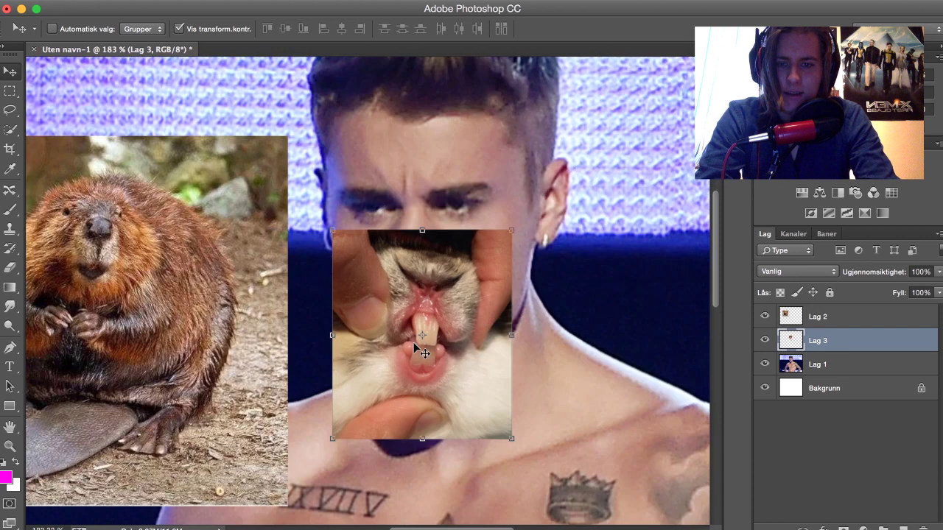
scroll(413, 342, "up", 4)
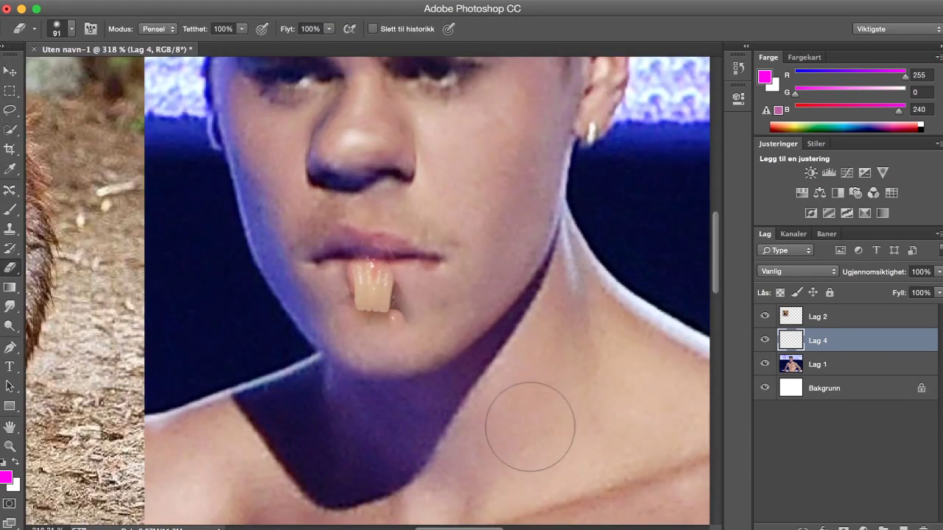
scroll(444, 237, "down", 3)
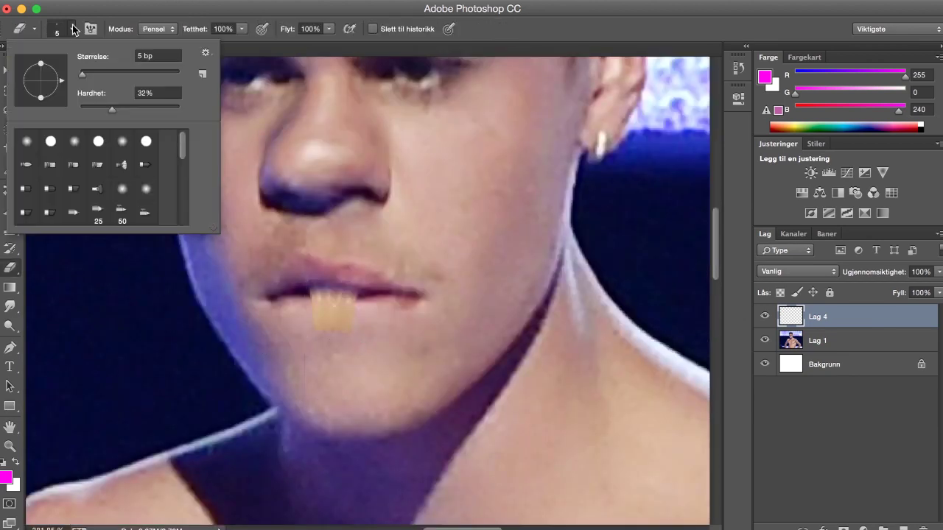
Switch retouching tools to shape the beaver-tail texture behind the arm.
left_click(10, 287)
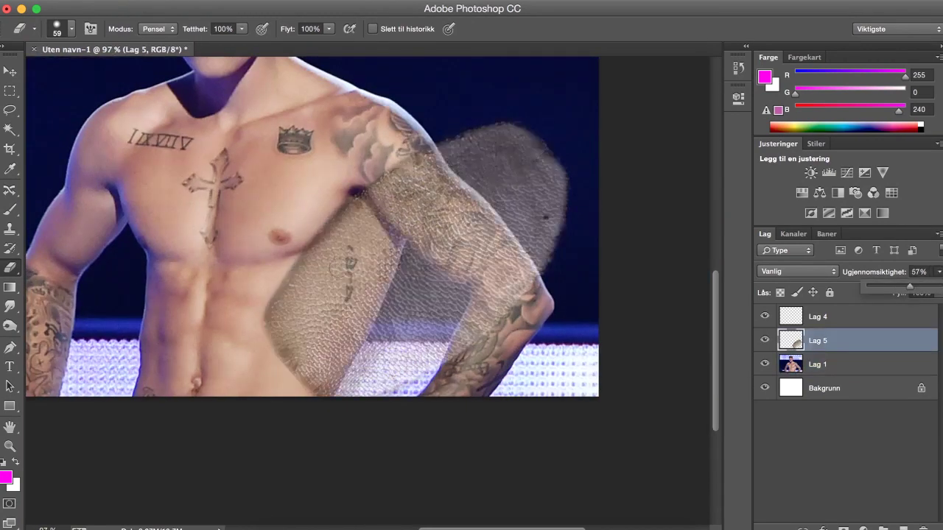
scroll(384, 180, "up", 3)
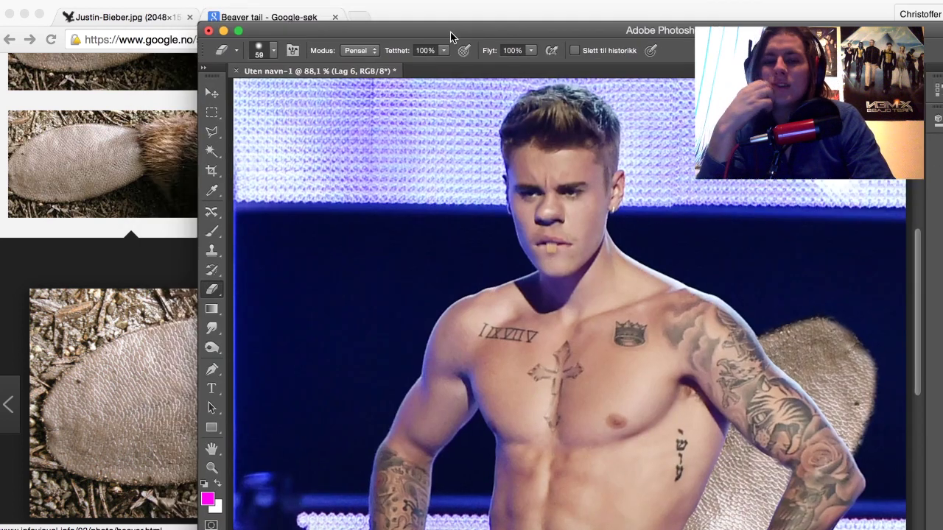
Move the Photoshop window aside and bring up copy options for the bearded man's photo in Chrome.
left_click_drag(450, 31, 249, 6)
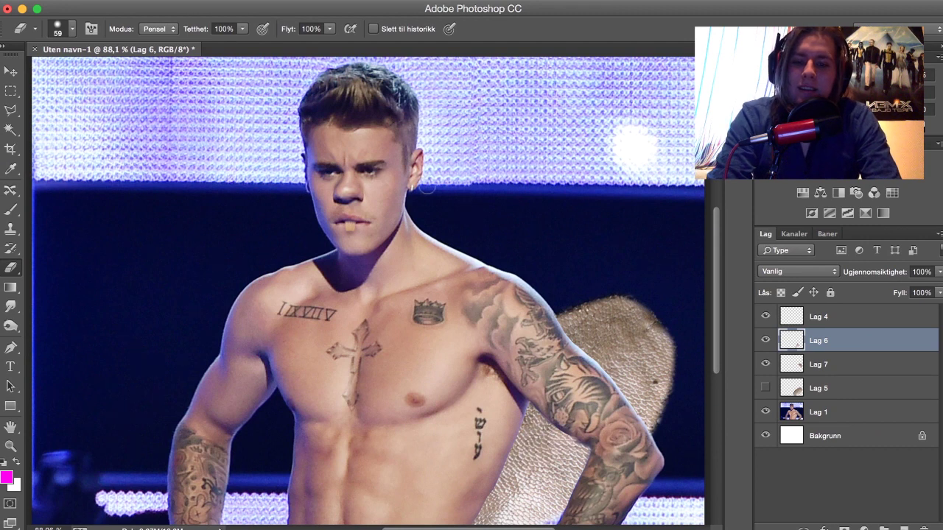
left_click(188, 0)
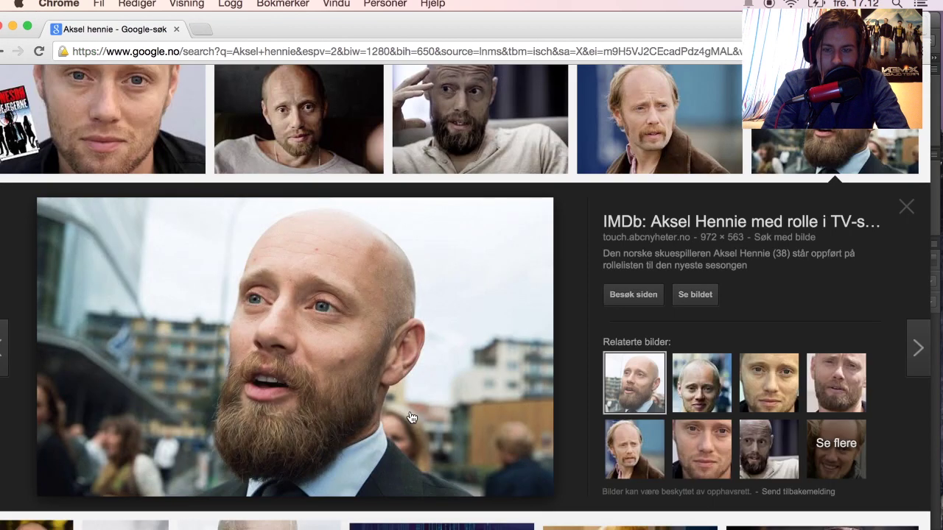
right_click(361, 394)
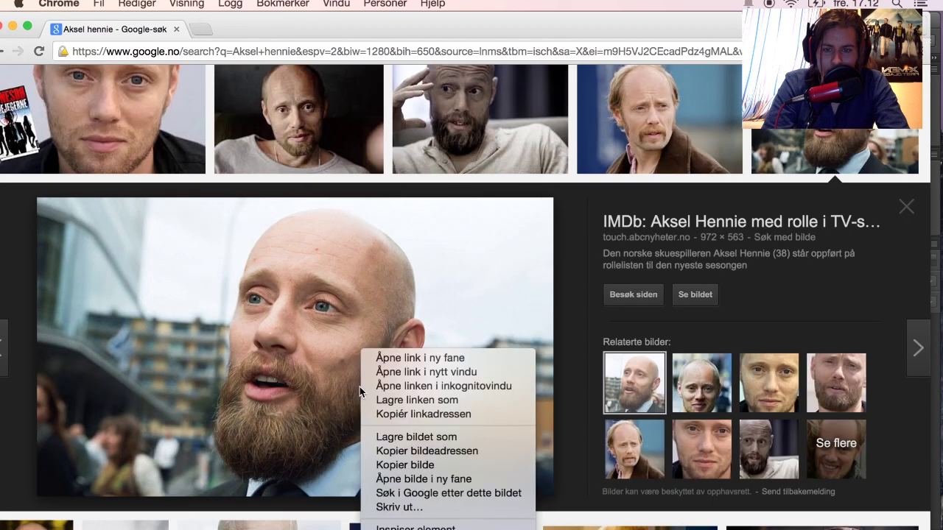
Copy the bearded man's photo from Chrome.
left_click(442, 465)
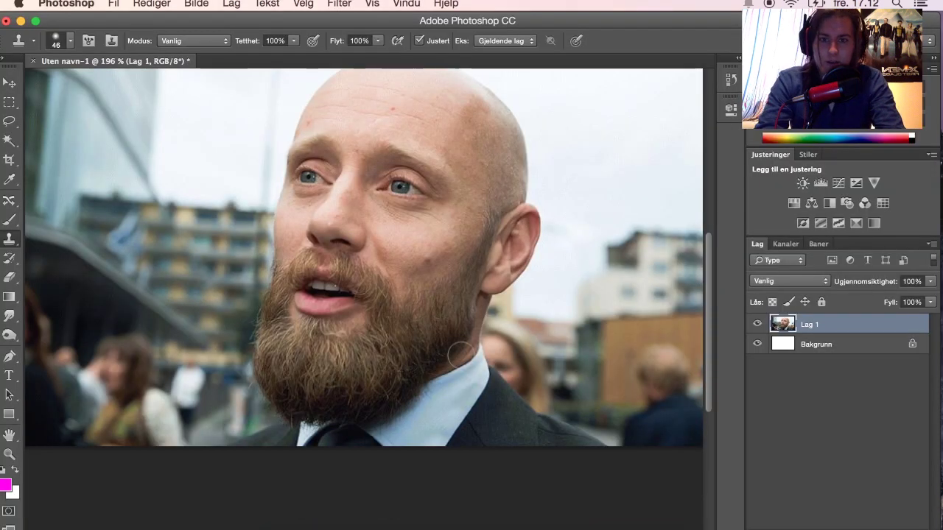
scroll(458, 355, "up", 3)
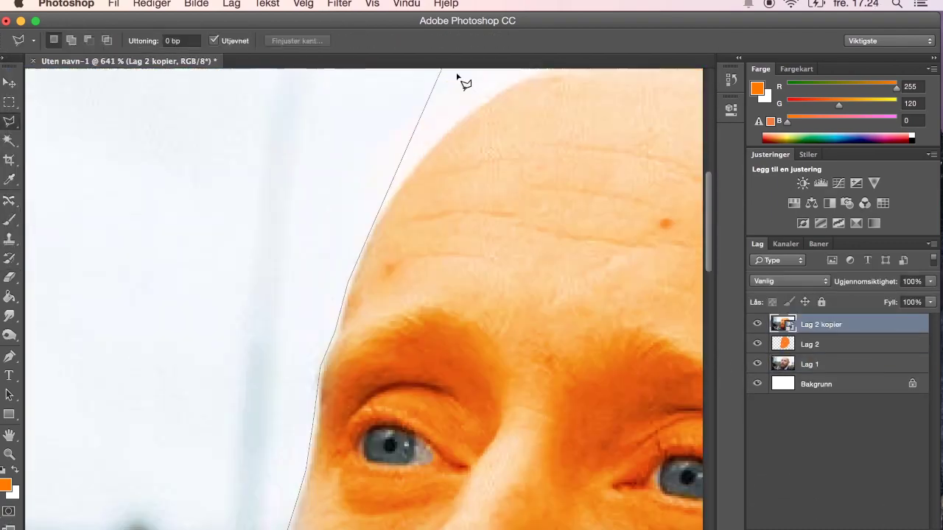
Trace the lasso outline around the bearded man's head and adjust the Liquify brush size.
left_click(410, 216)
left_click(662, 309)
left_click(332, 364)
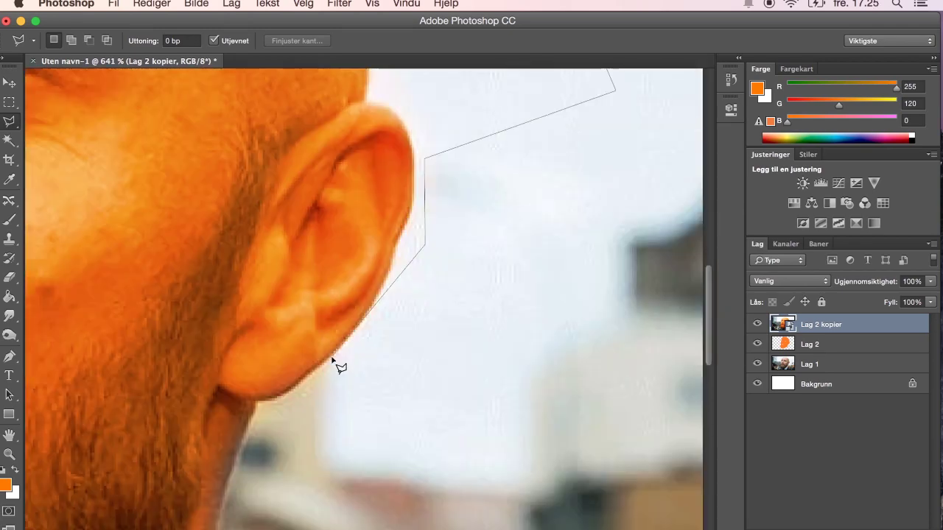
left_click(221, 339)
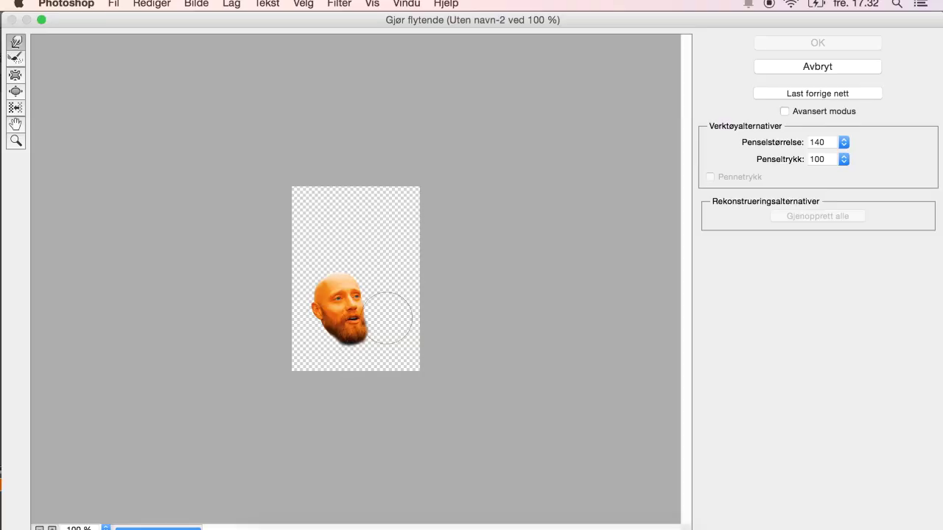
left_click(843, 142)
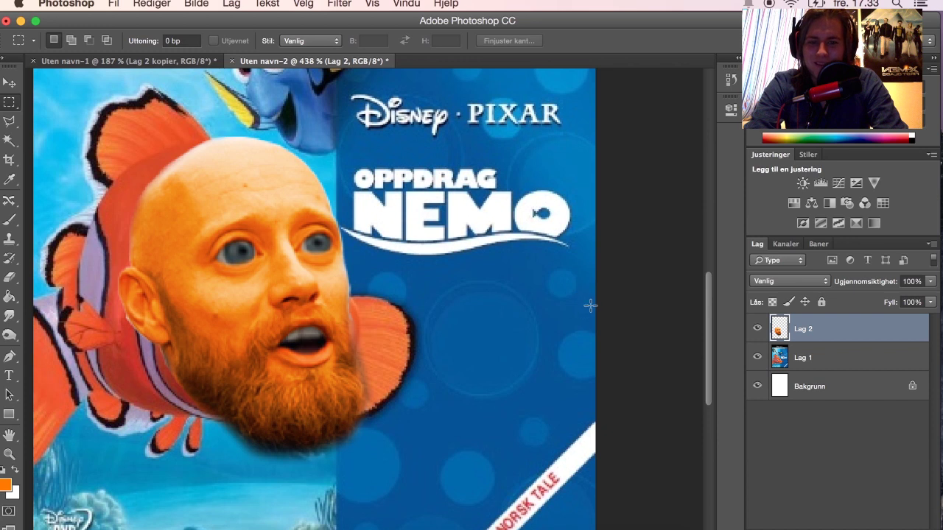
Cover the NEMO title with pasted patches of blue background.
mouse_move(592, 305)
left_mouse_down()
mouse_move(432, 285)
mouse_move(389, 268)
left_mouse_up()
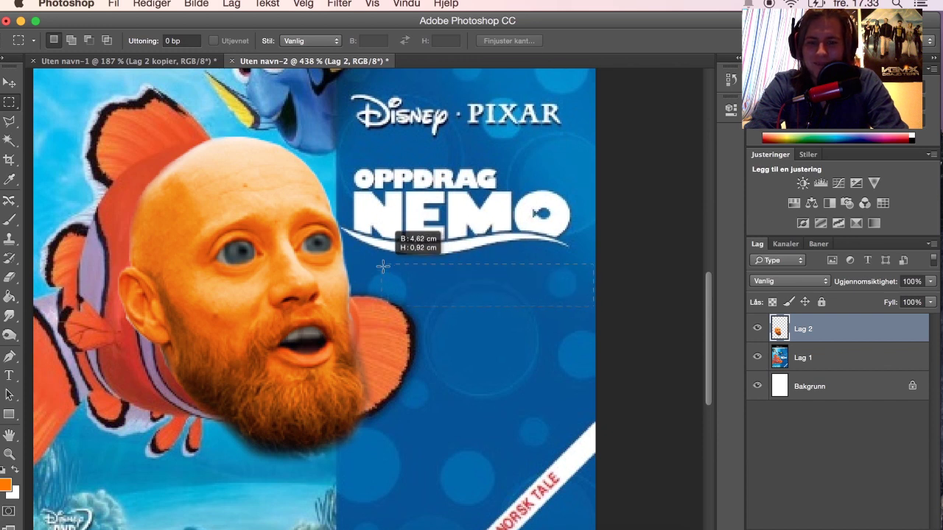
left_click(878, 359)
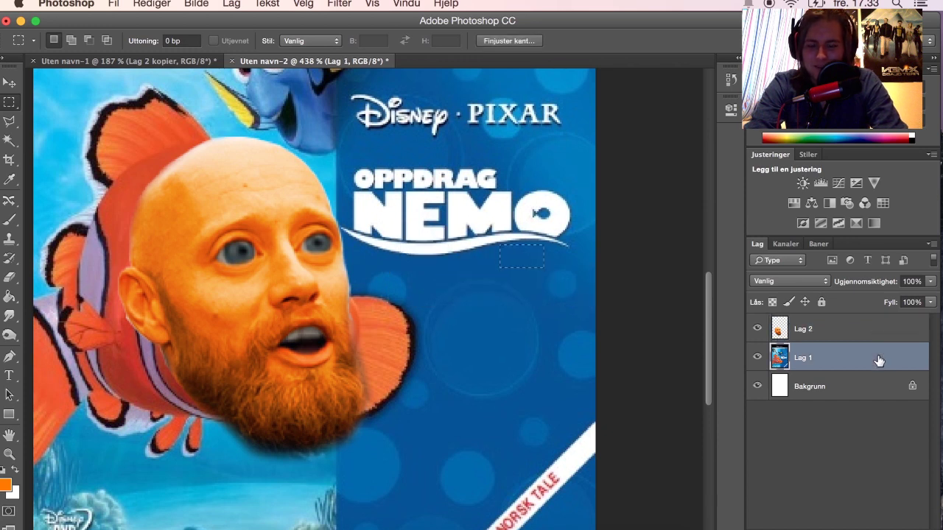
key("super+v")
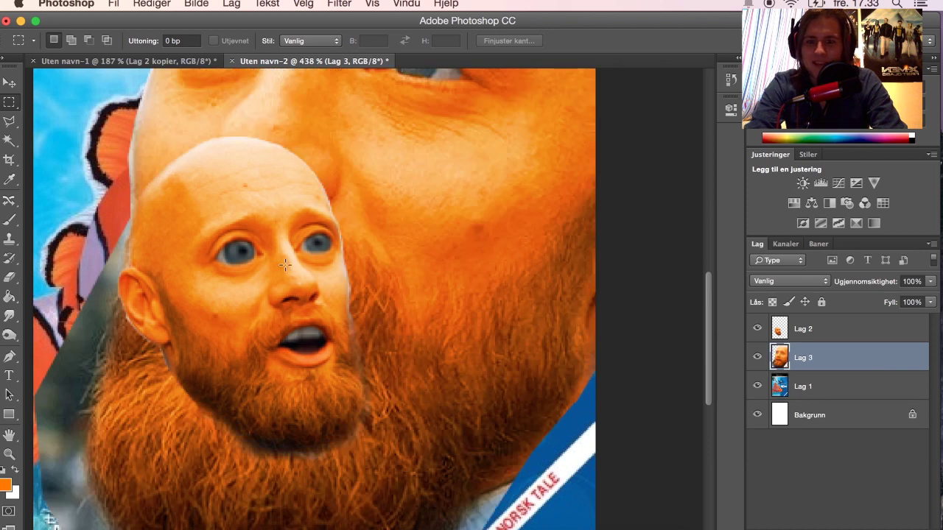
scroll(264, 317, "down", 1)
scroll(264, 317, "down", 2)
scroll(264, 318, "down", 2)
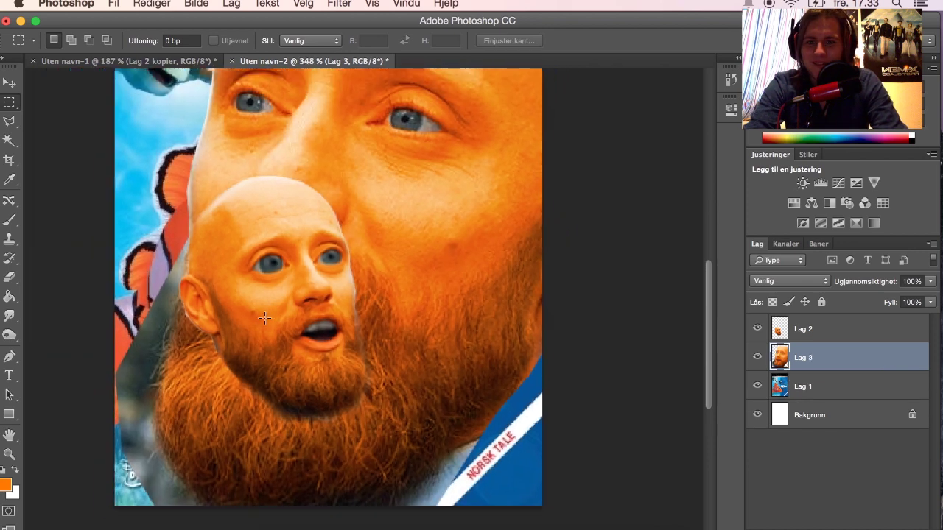
scroll(265, 318, "down", 1)
scroll(264, 317, "down", 1)
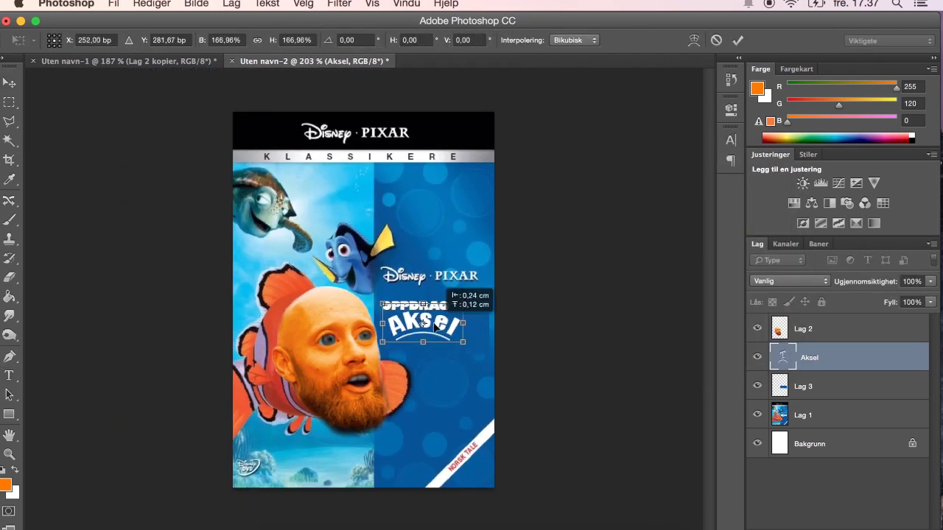
left_click_drag(449, 405, 508, 301)
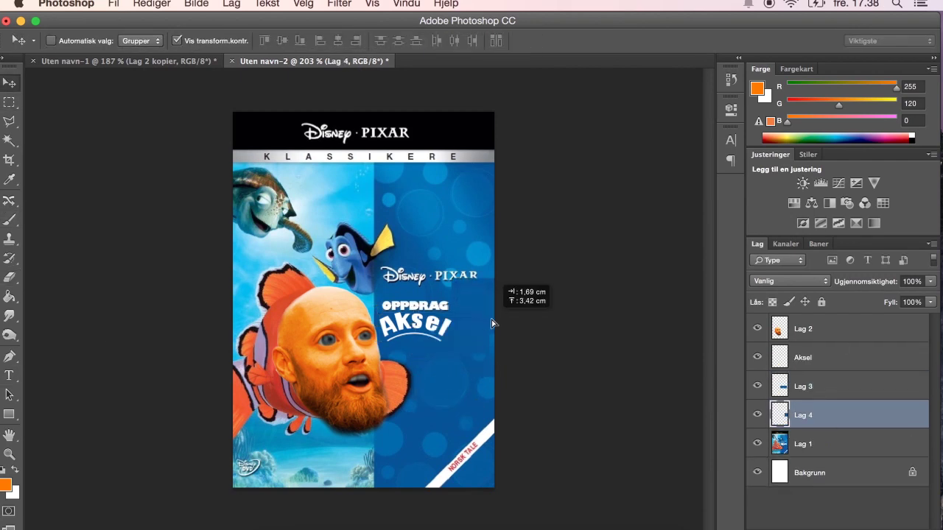
key("alt+bracketright")
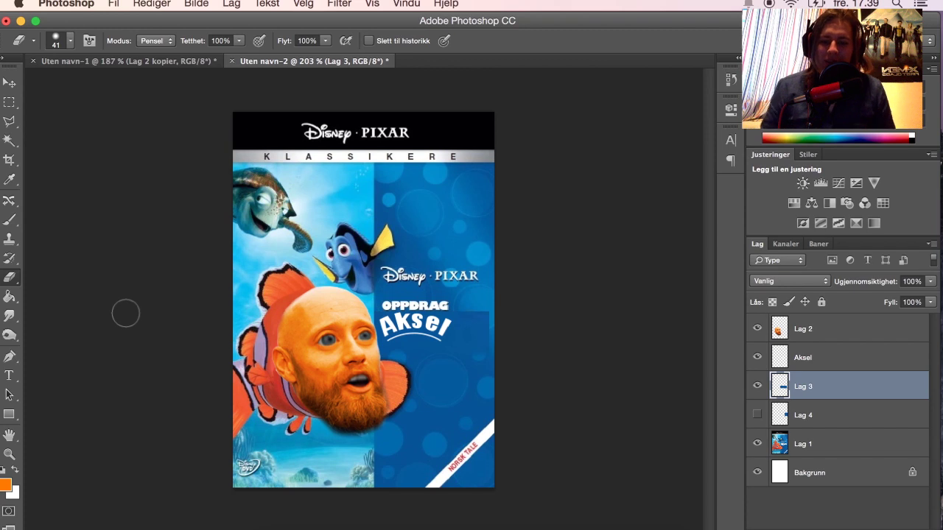
Close the File menu without exporting for web and minimize Photoshop.
left_click(113, 3)
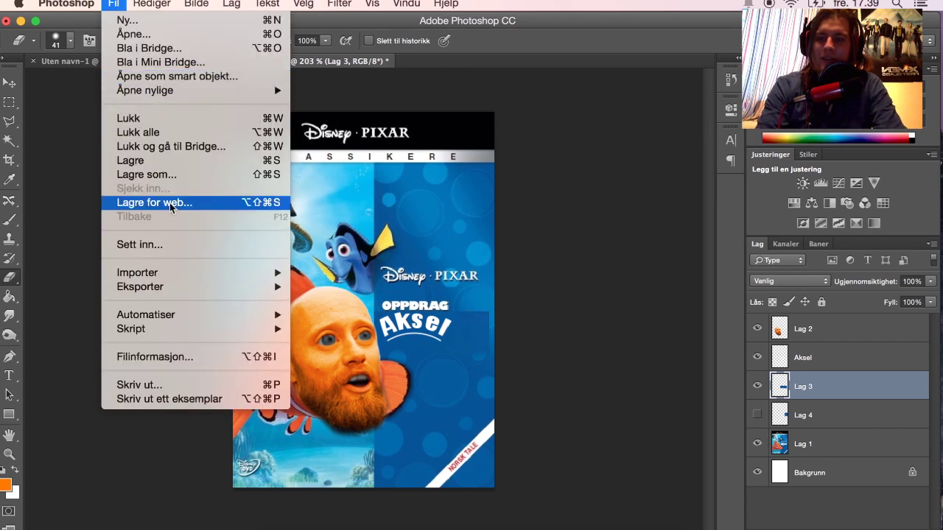
left_click(301, 299)
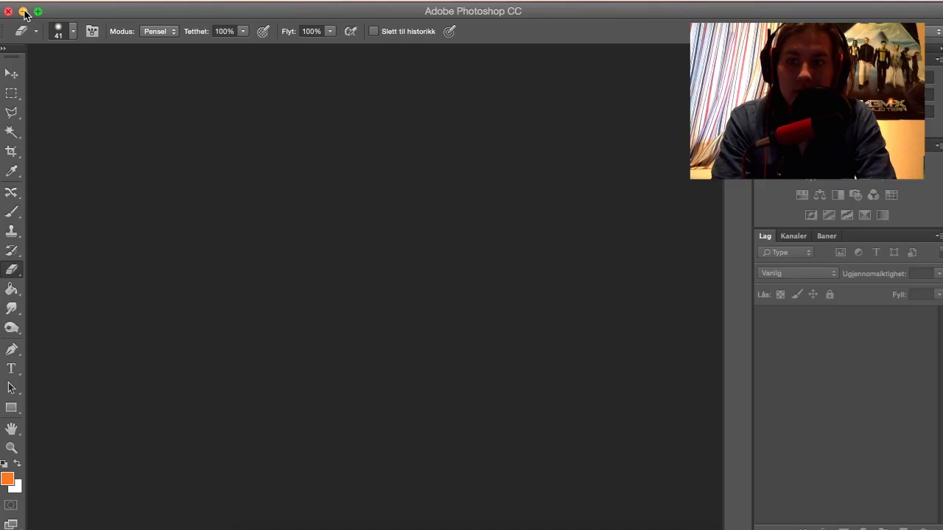
left_click(22, 11)
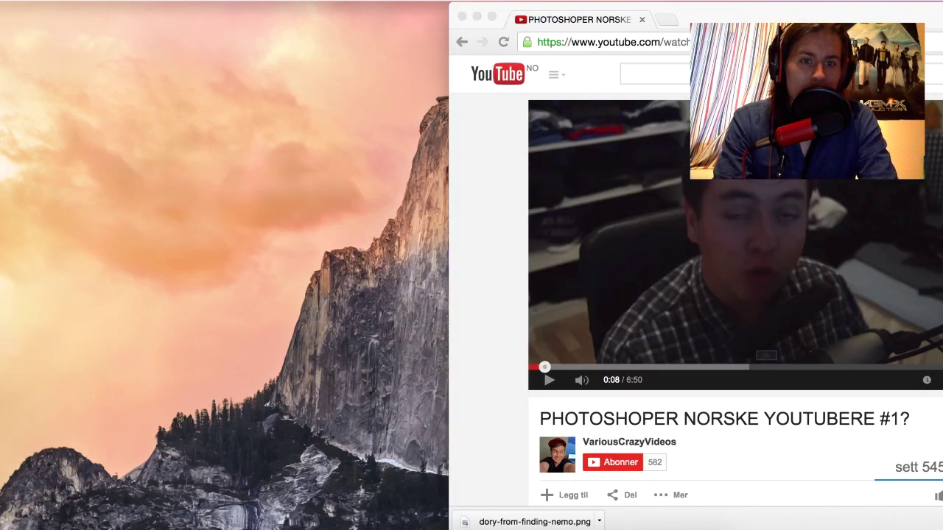
Subscribe to the YouTube channel, then open the image-search photo of the woman in the LOYAL top.
left_click_drag(765, 16, 387, 16)
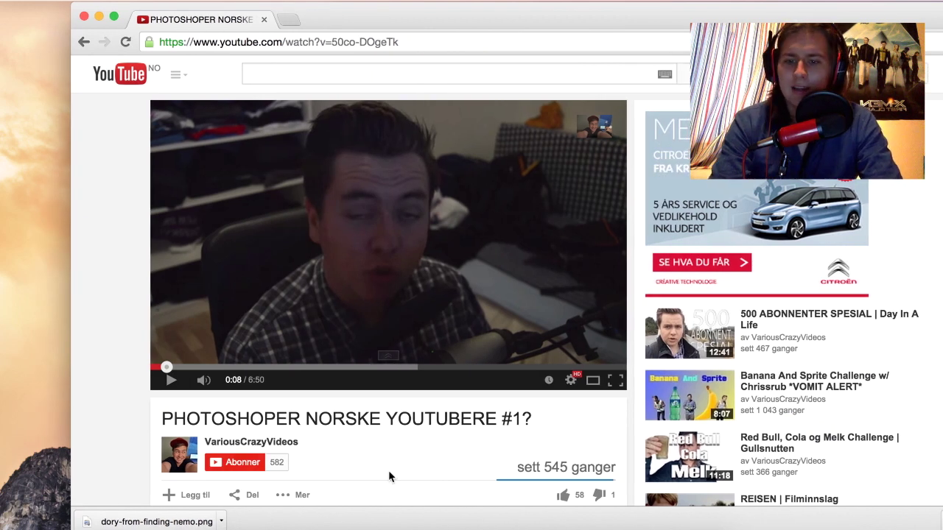
left_click(237, 462)
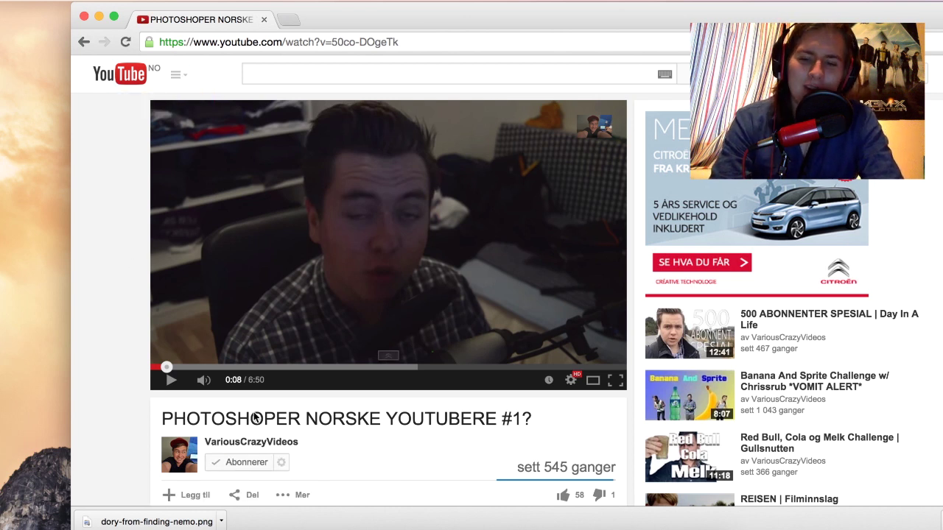
left_click(106, 78)
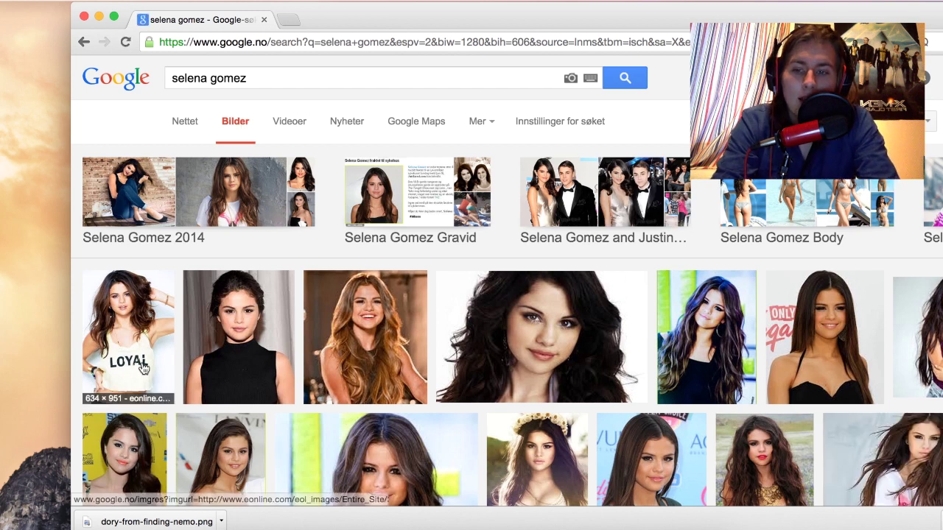
left_click(141, 360)
Bring Chrome forward showing the full-size LOYAL-top photo on its eonline.com page.
scroll(368, 273, "up", 2)
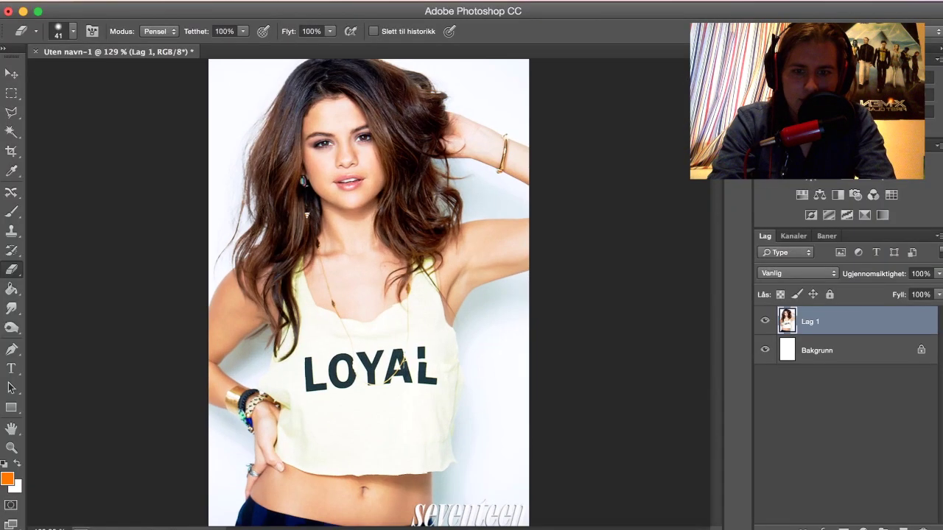
scroll(354, 273, "up", 2)
scroll(353, 272, "up", 2)
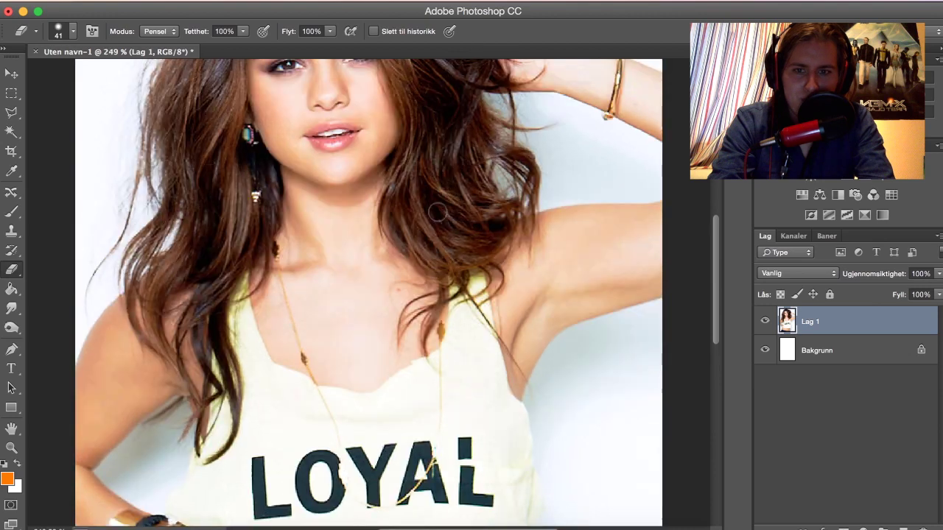
scroll(437, 210, "up", 5)
scroll(418, 249, "up", 5)
scroll(418, 248, "down", 2)
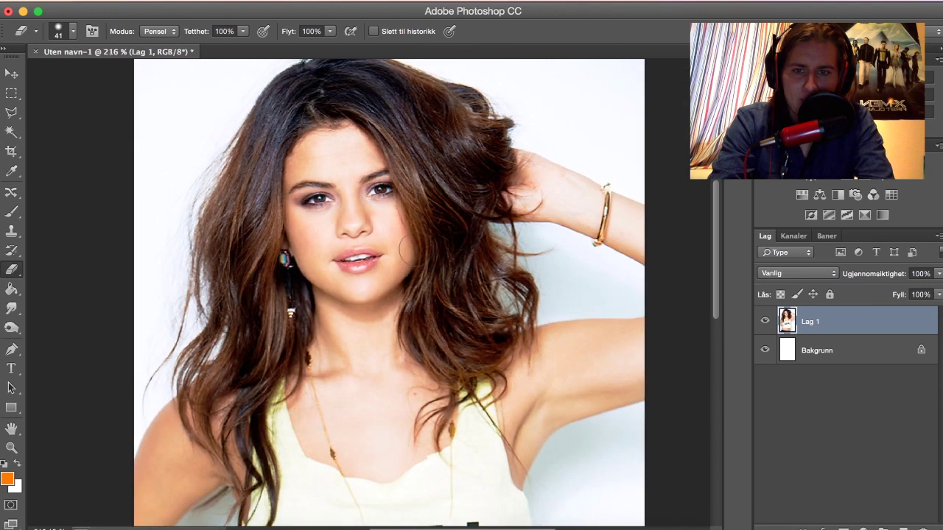
scroll(418, 248, "down", 1)
scroll(418, 248, "down", 1)
scroll(416, 250, "down", 2)
scroll(416, 250, "right", 1)
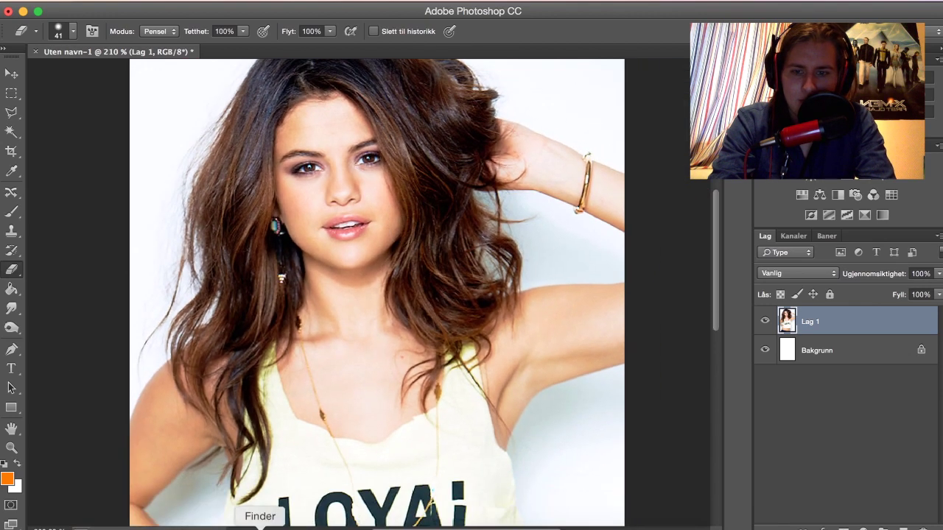
left_click(404, 526)
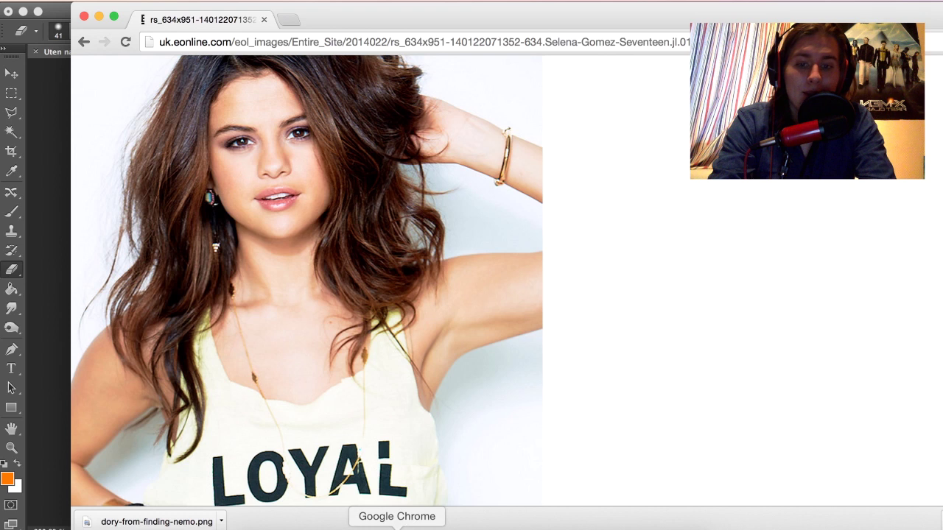
Search Google Images for 'Rust' and copy a rust texture image.
left_click(288, 19)
type("R")
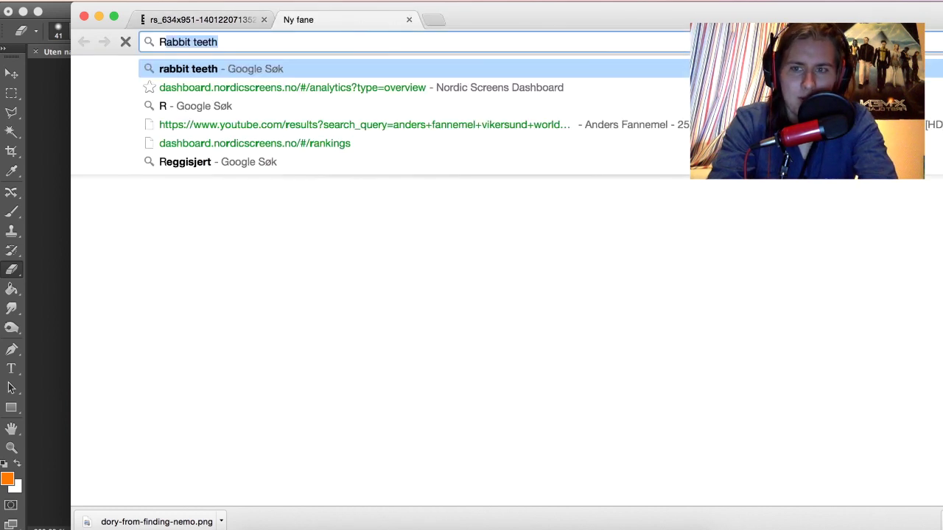
type("ust")
key("Return")
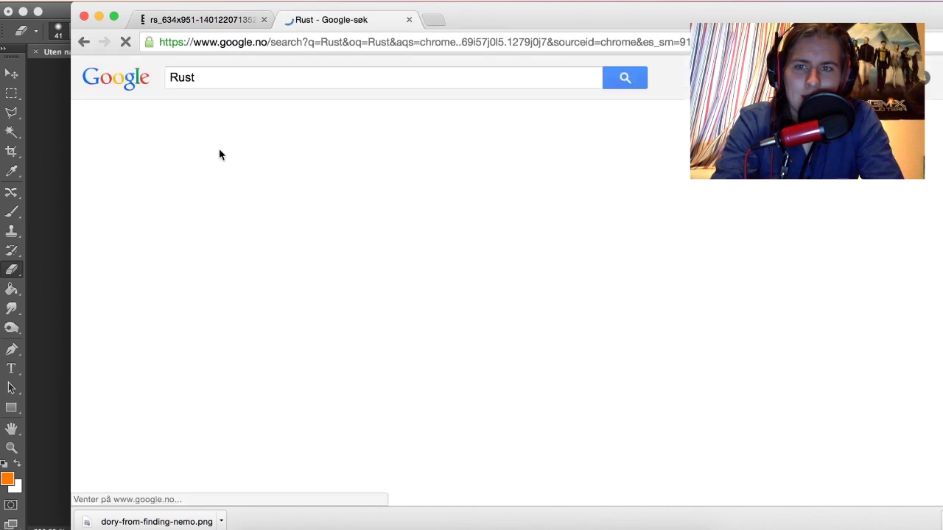
left_click(225, 127)
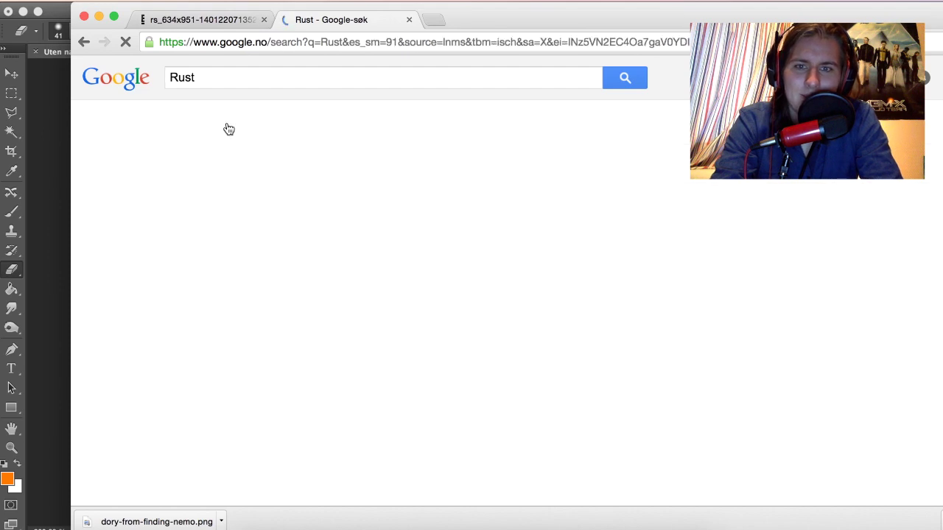
scroll(339, 182, "down", 3)
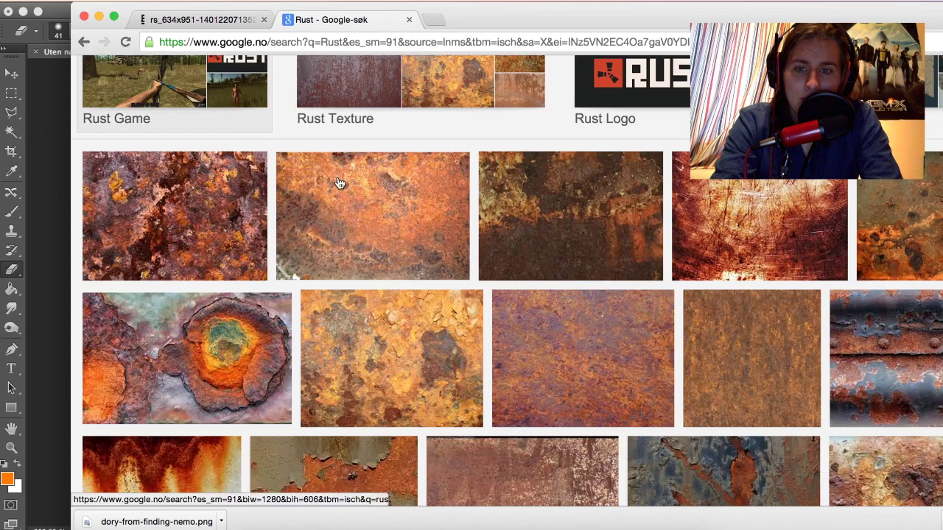
left_click(390, 361)
right_click(466, 343)
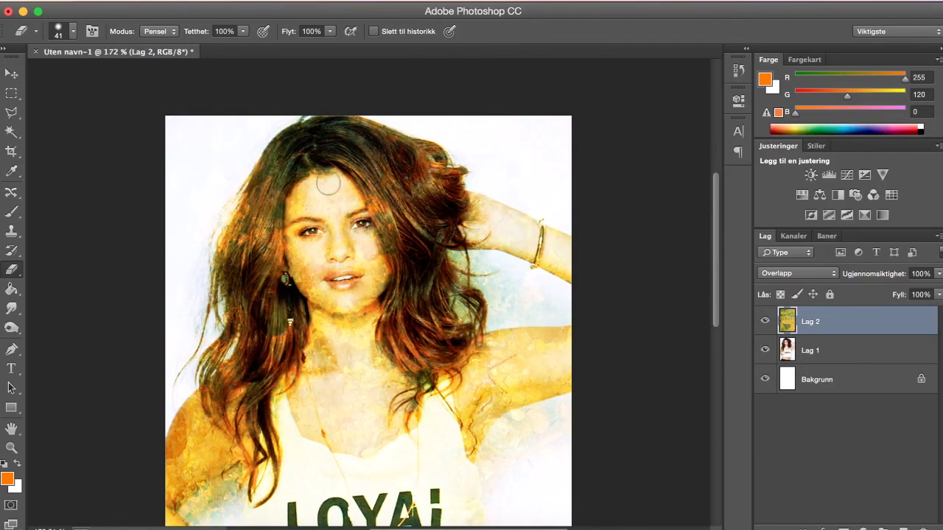
Erase the rust texture off the hair on layer Lag 2 and check the result zoomed in.
mouse_move(326, 175)
left_mouse_down()
mouse_move(189, 153)
mouse_move(403, 155)
mouse_move(478, 273)
left_mouse_up()
scroll(479, 309, "down", 2)
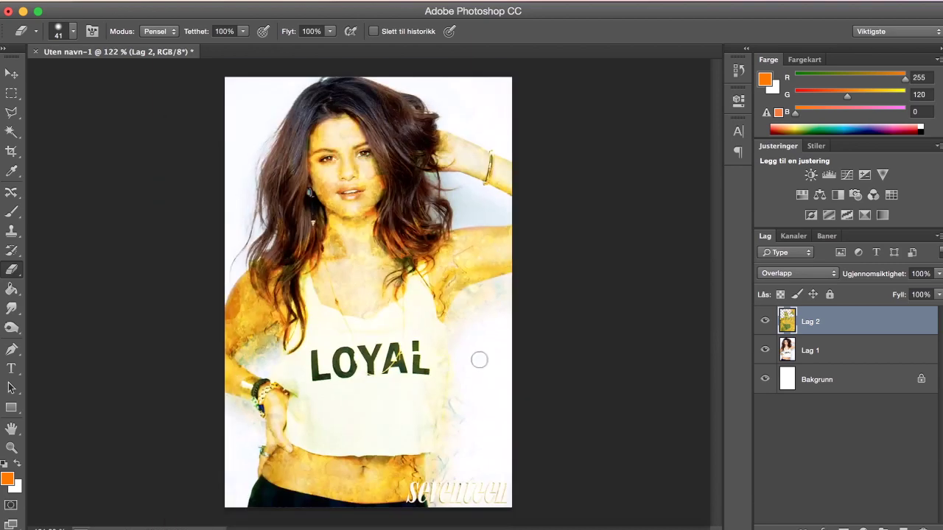
left_click_drag(480, 360, 459, 352)
scroll(419, 329, "up", 2)
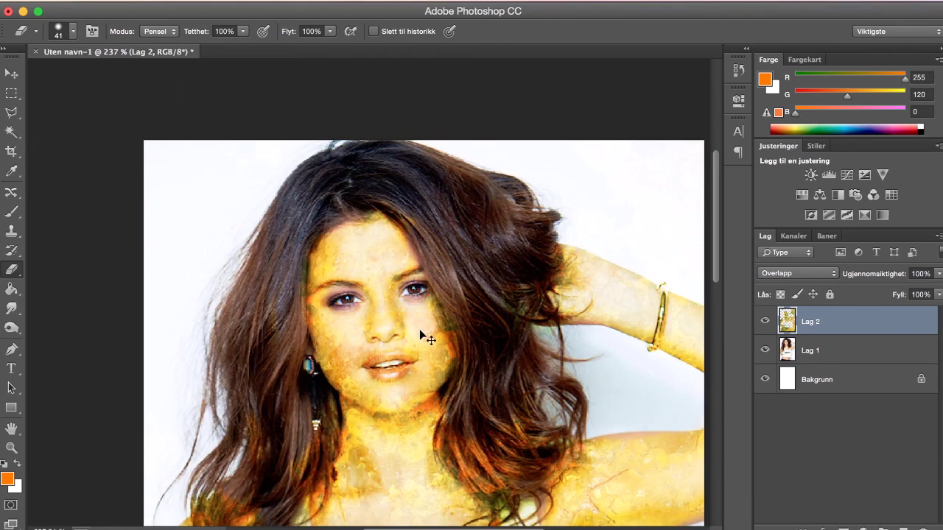
scroll(419, 330, "up", 3)
scroll(478, 309, "down", 3)
scroll(568, 289, "down", 2)
scroll(568, 289, "down", 3)
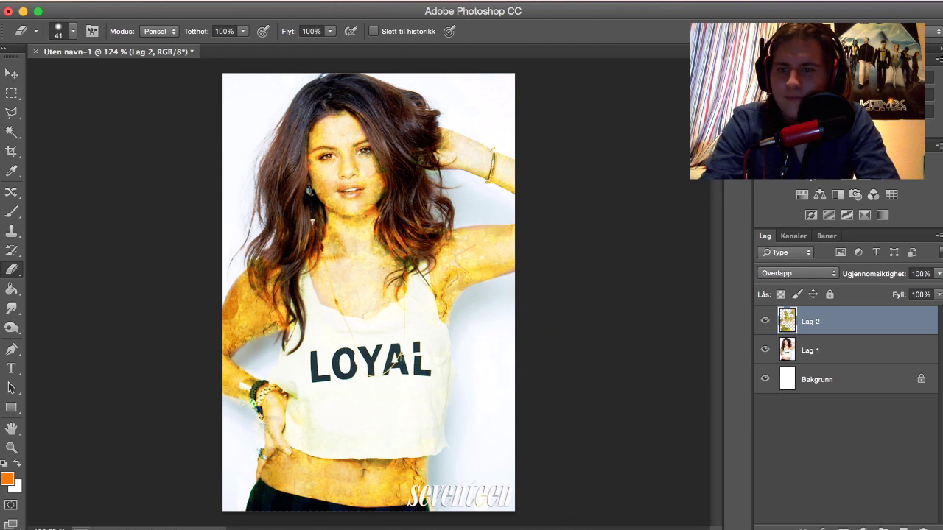
left_click(193, 2)
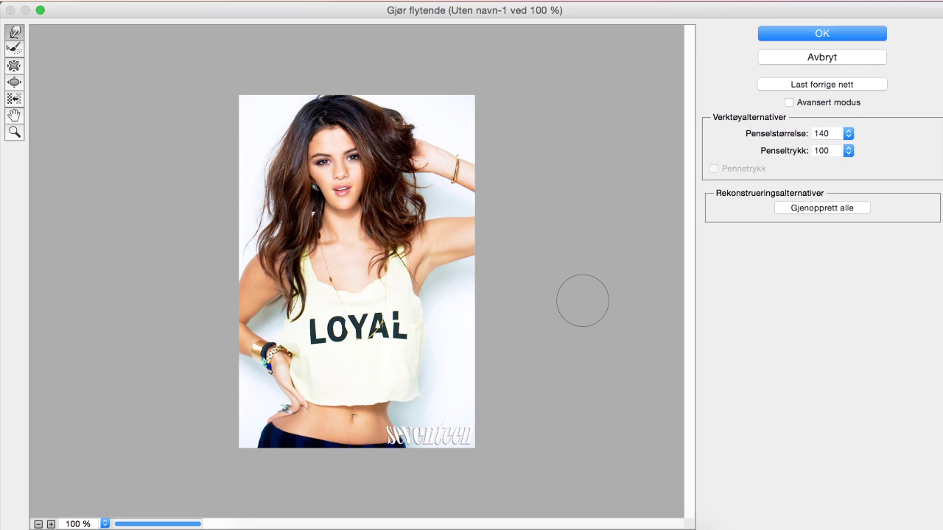
Trial-warp the shirt, LOYAL lettering and hair in Liquify, then cancel to discard the warps.
left_click_drag(273, 314, 383, 346)
mouse_move(412, 390)
left_mouse_down()
mouse_move(380, 310)
mouse_move(319, 310)
mouse_move(280, 331)
left_mouse_up()
left_click_drag(442, 434, 304, 443)
left_click_drag(338, 324, 265, 346)
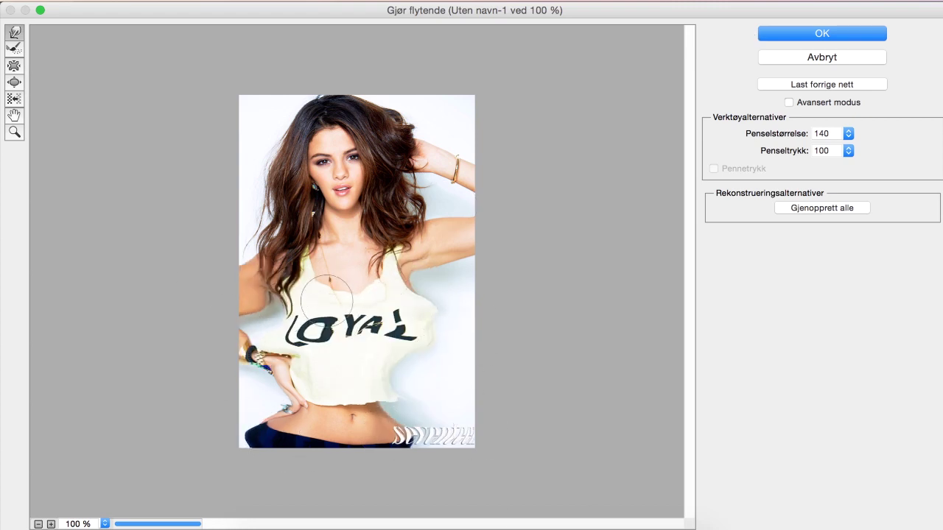
left_click_drag(310, 383, 273, 391)
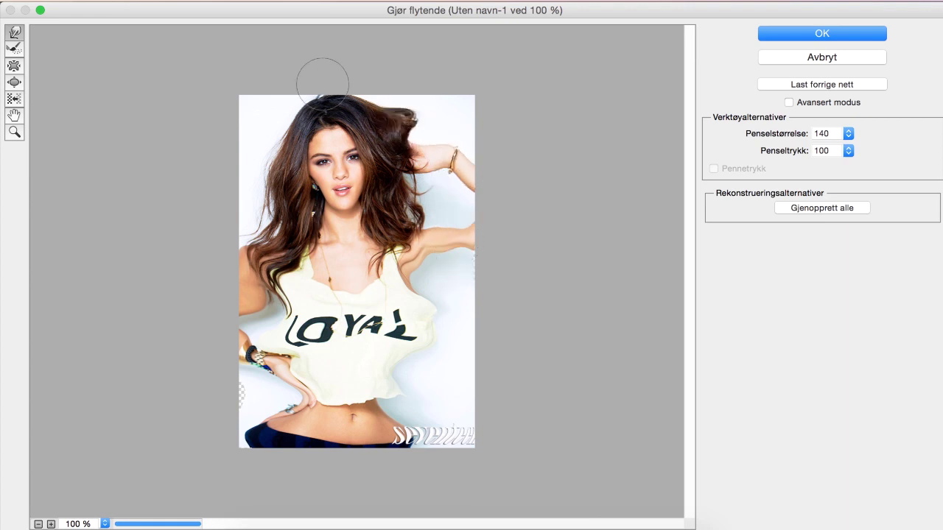
left_click_drag(322, 84, 289, 140)
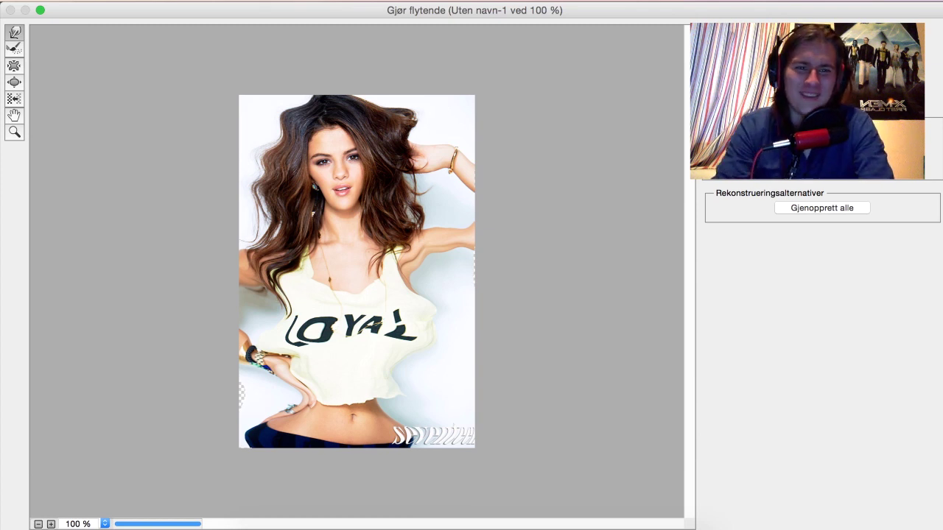
key("Escape")
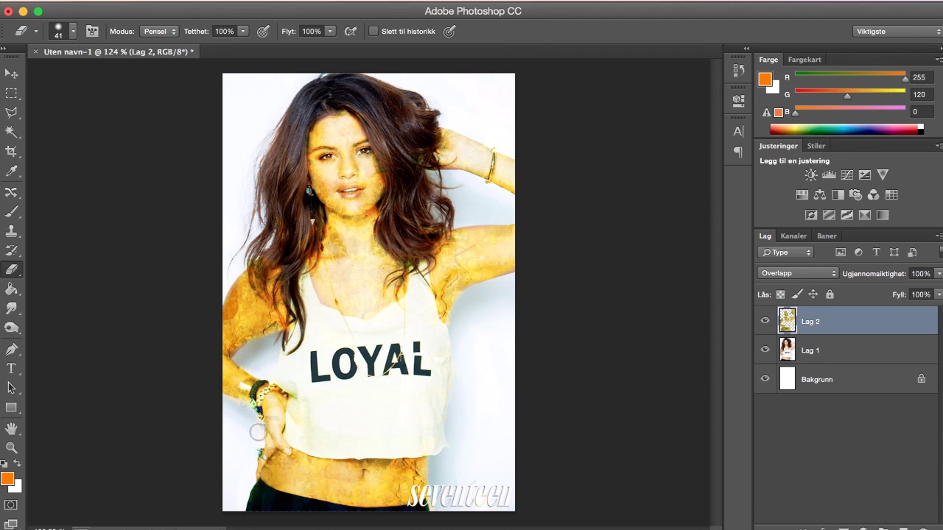
Reopen the Liquify filter on the portrait to warp the face.
scroll(258, 432, "up", 5)
scroll(344, 295, "right", 8)
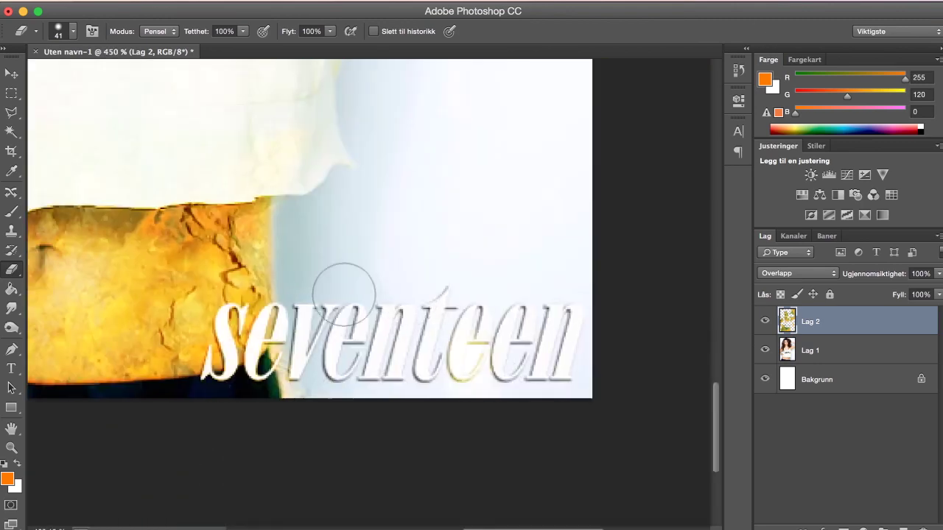
scroll(496, 157, "down", 3)
scroll(464, 261, "down", 3)
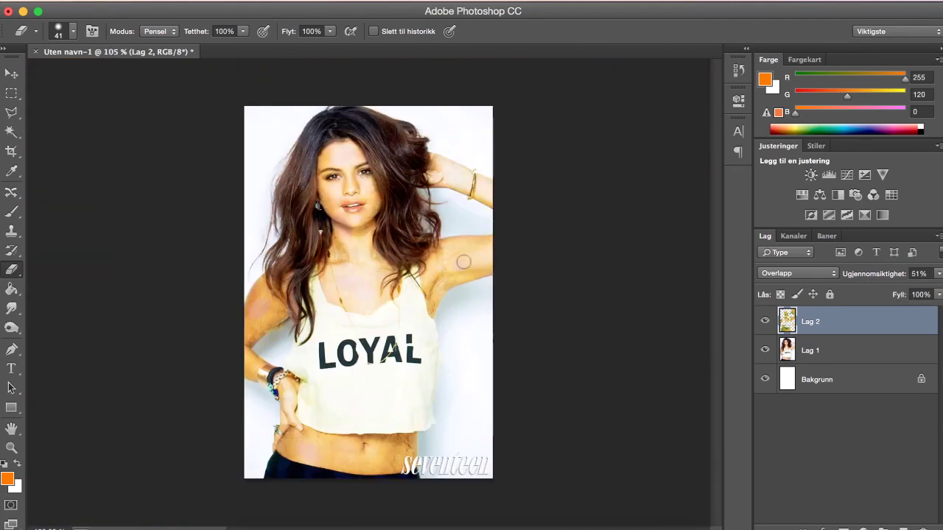
scroll(354, 198, "up", 3)
left_click(331, 5)
left_click(346, 123)
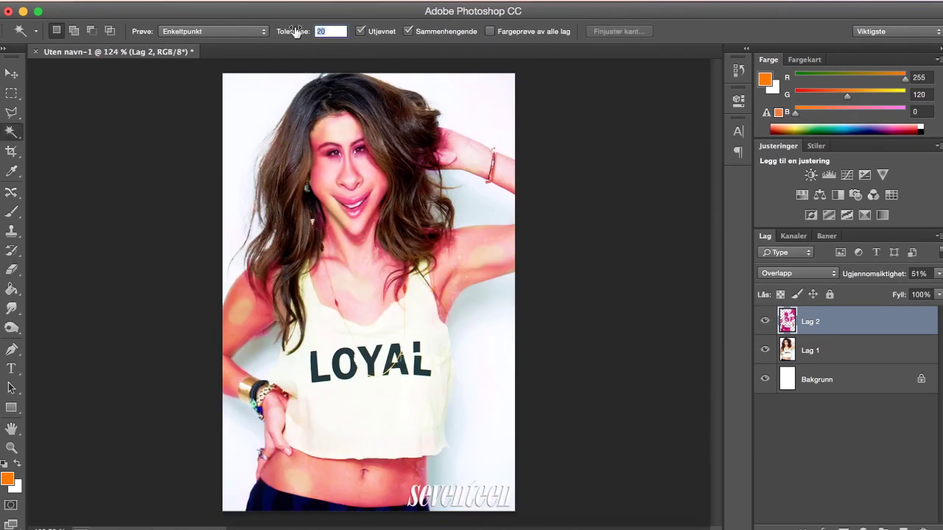
key("ctrl+d")
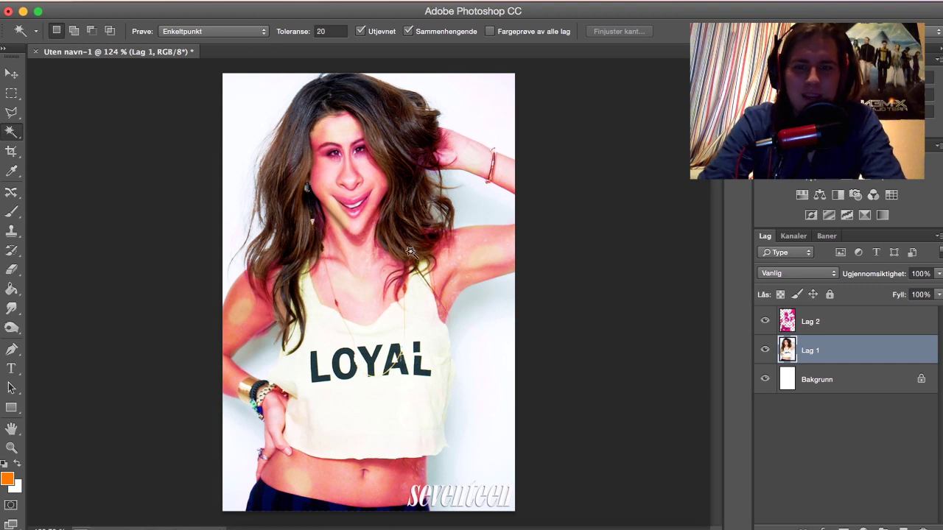
scroll(332, 155, "up", 5)
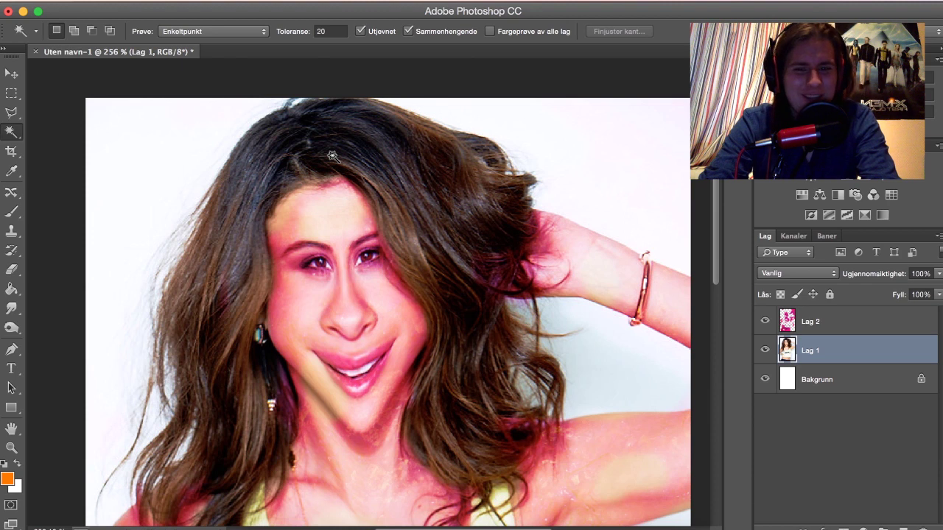
scroll(333, 155, "down", 2)
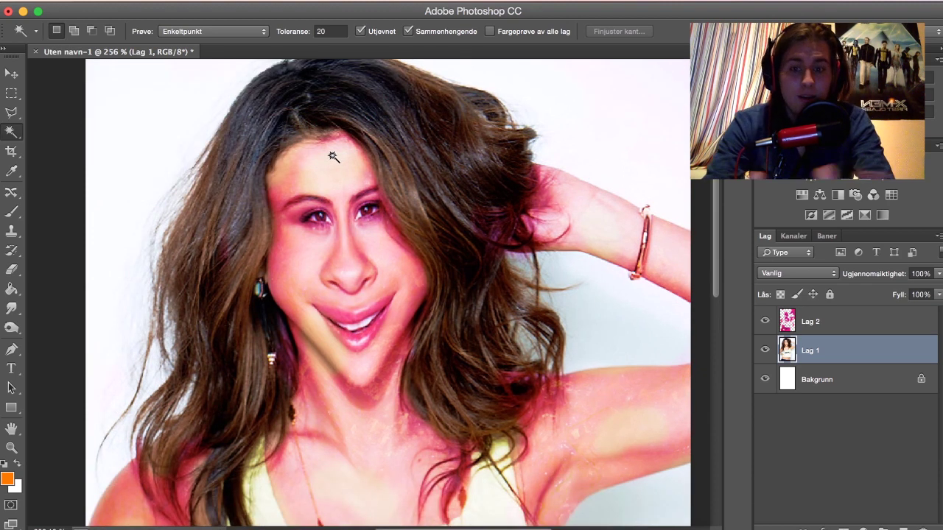
scroll(328, 161, "down", 2)
scroll(328, 161, "down", 1)
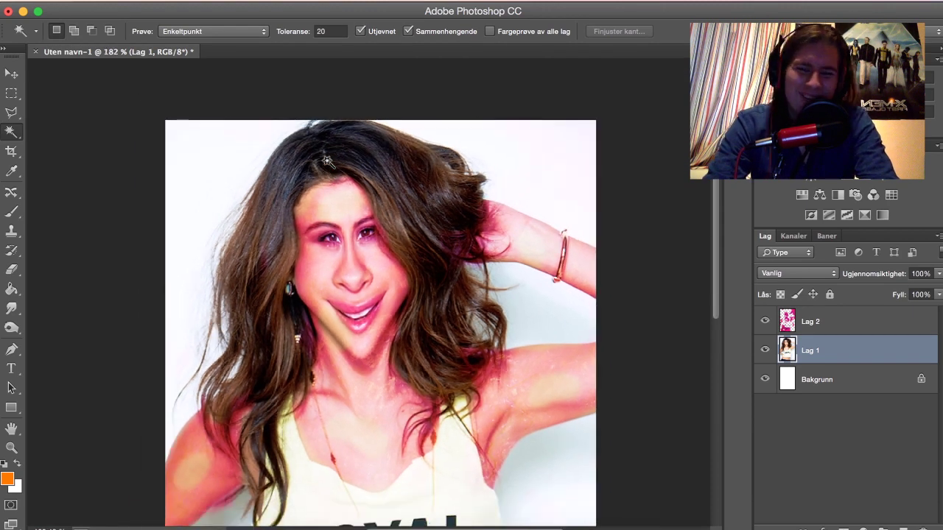
scroll(327, 161, "down", 1)
scroll(328, 161, "down", 1)
scroll(328, 161, "down", 3)
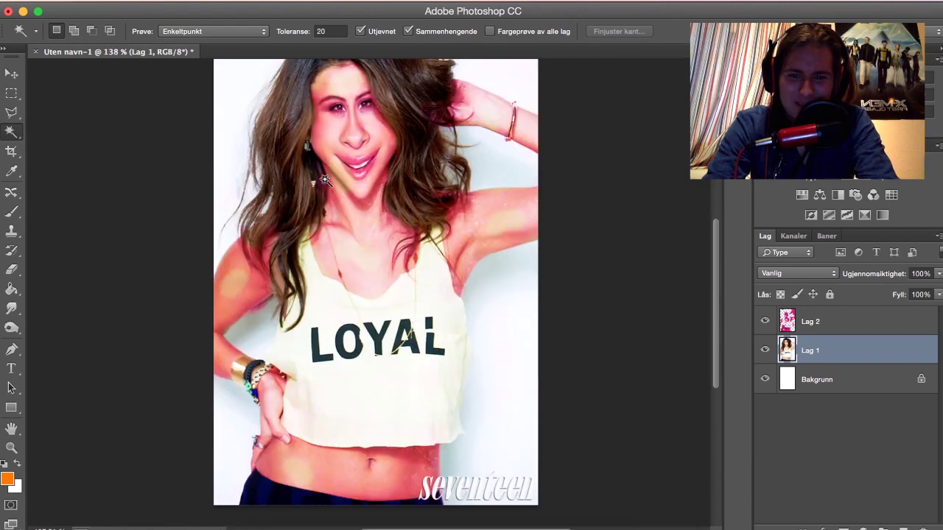
scroll(324, 180, "down", 1)
scroll(324, 180, "down", 1)
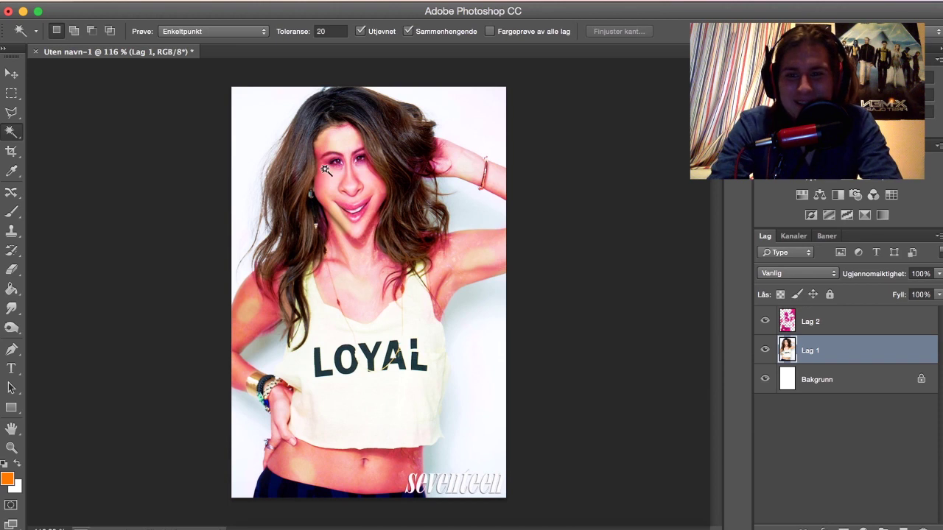
left_click(41, 0)
left_click(111, 2)
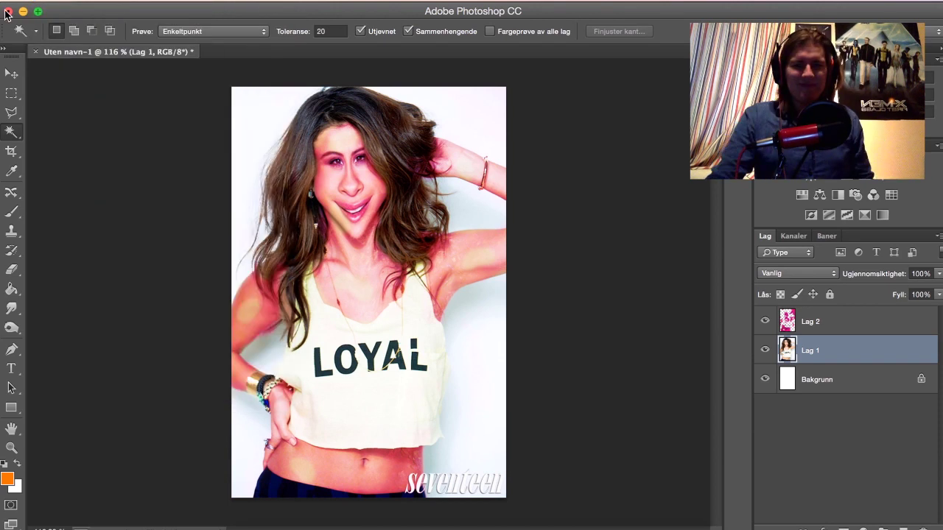